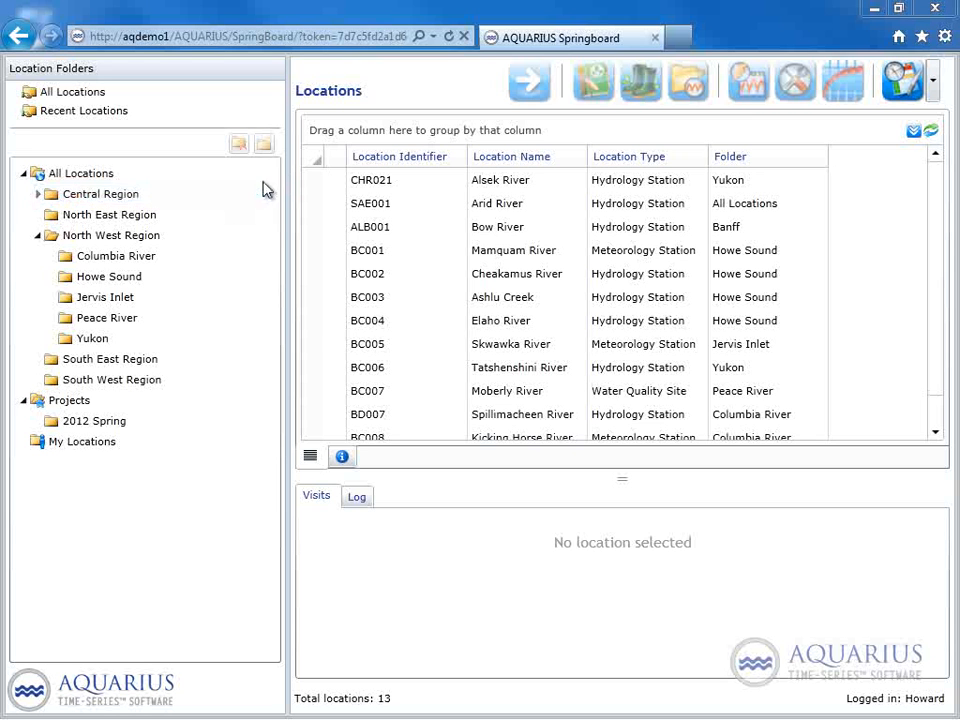
# Review the locations held in All Locations, Central Region, North West Region and its Columbia River subfolder.
pyautogui.click(190, 173)
pyautogui.click(98, 175)
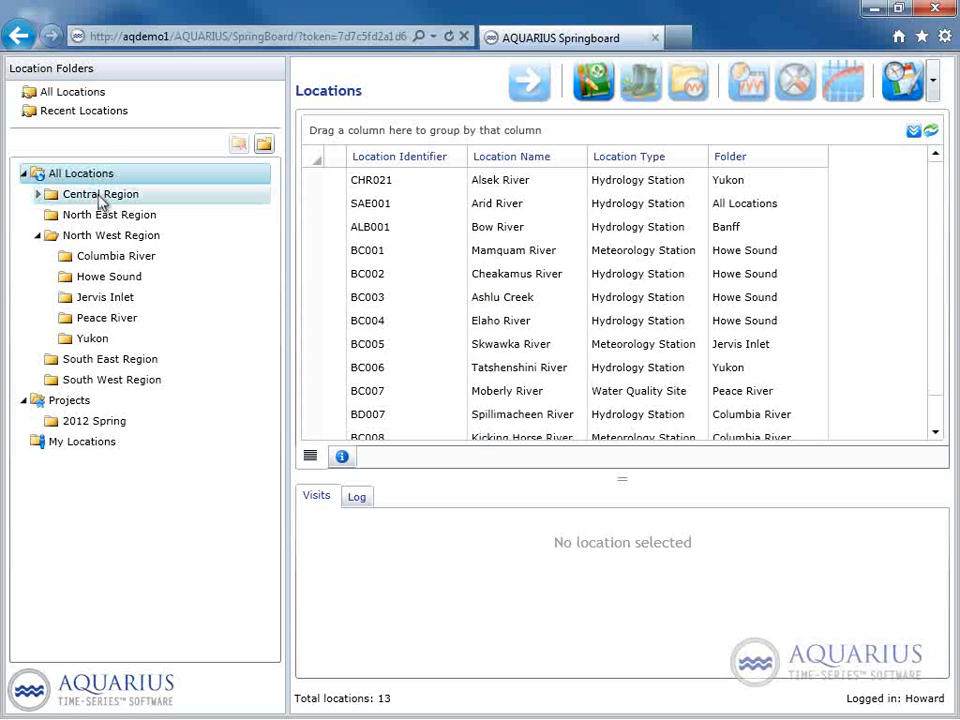
pyautogui.click(99, 197)
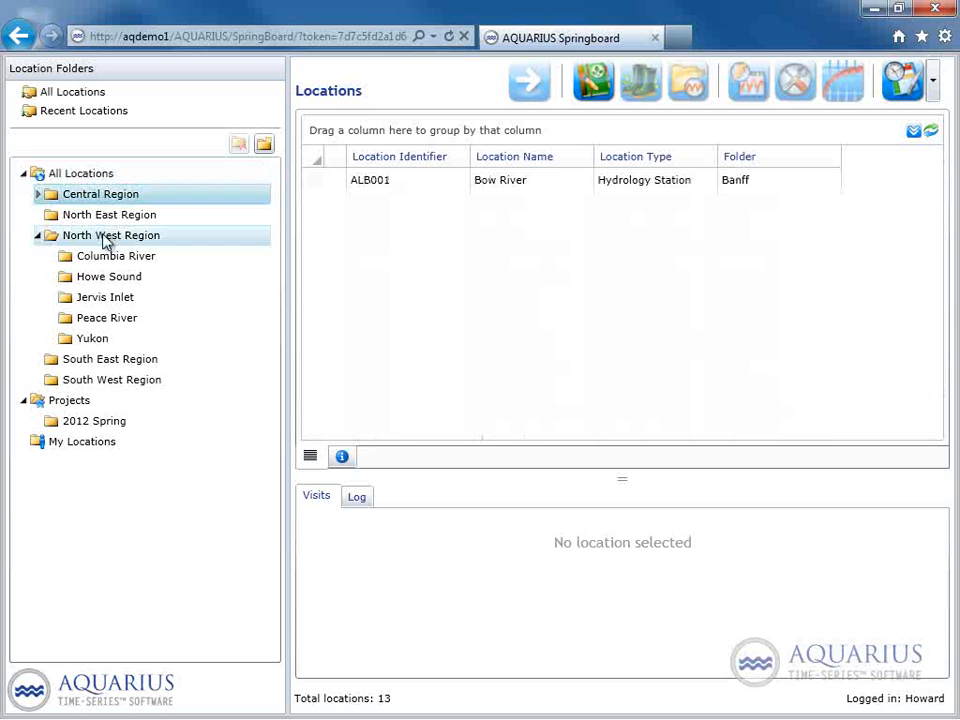
pyautogui.click(105, 238)
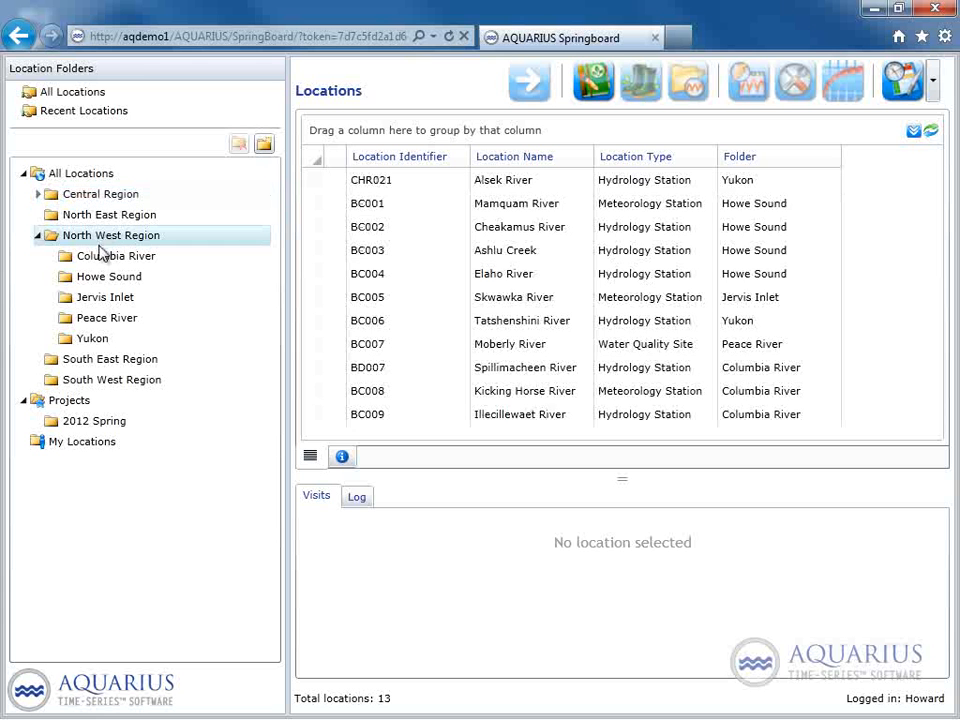
pyautogui.click(99, 260)
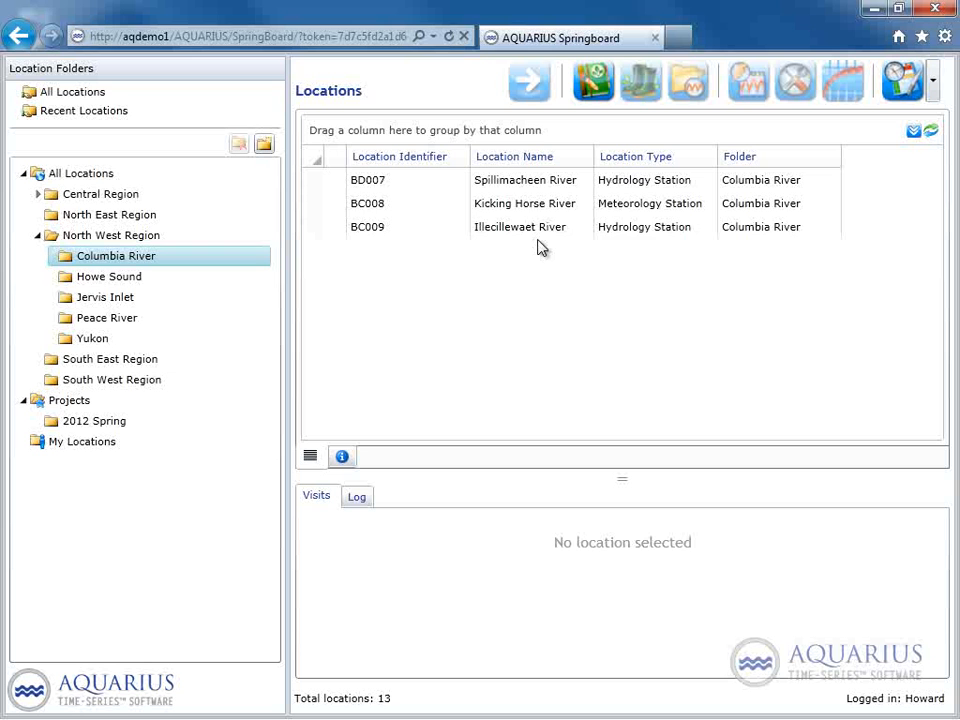
# Create a new location folder named Yukon Region directly under All Locations.
pyautogui.click(84, 178)
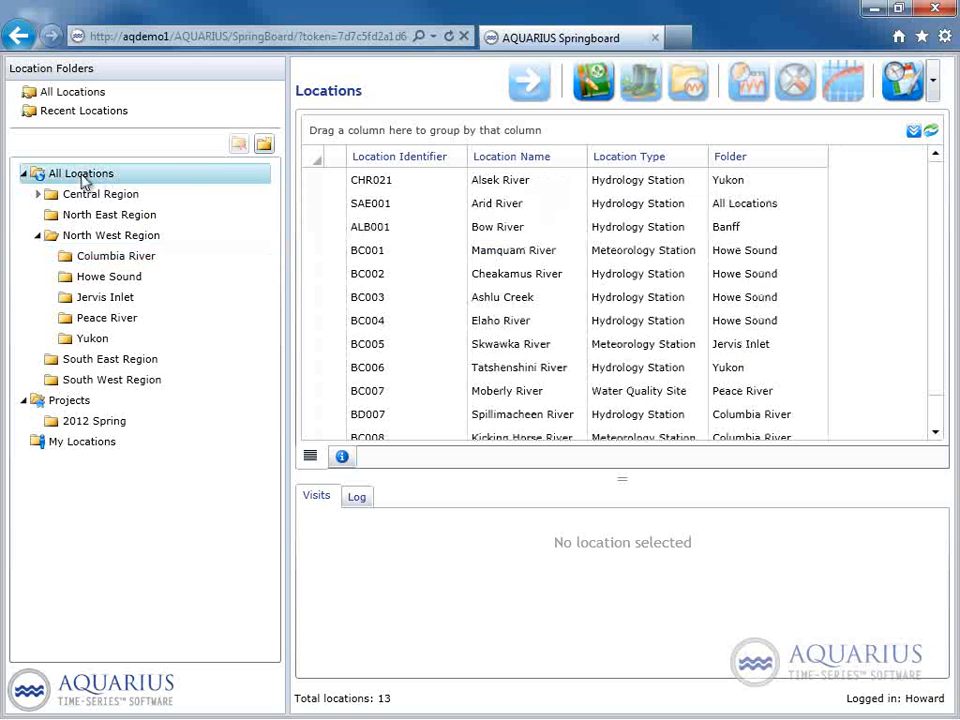
pyautogui.click(264, 145)
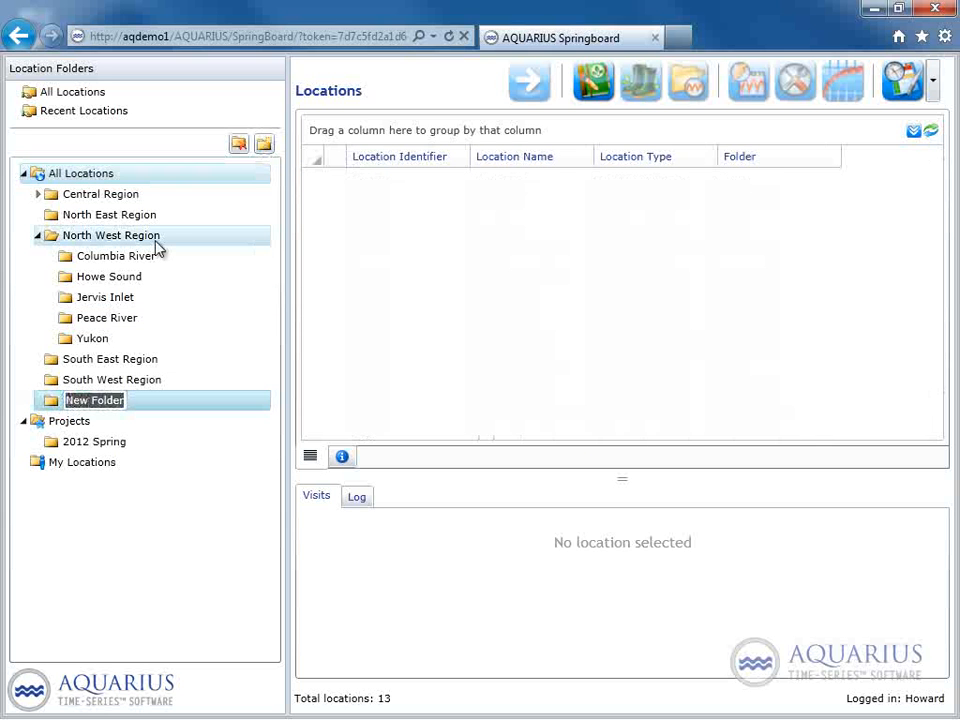
pyautogui.write('Yo')
pyautogui.press('BackSpace')
pyautogui.write('ukon')
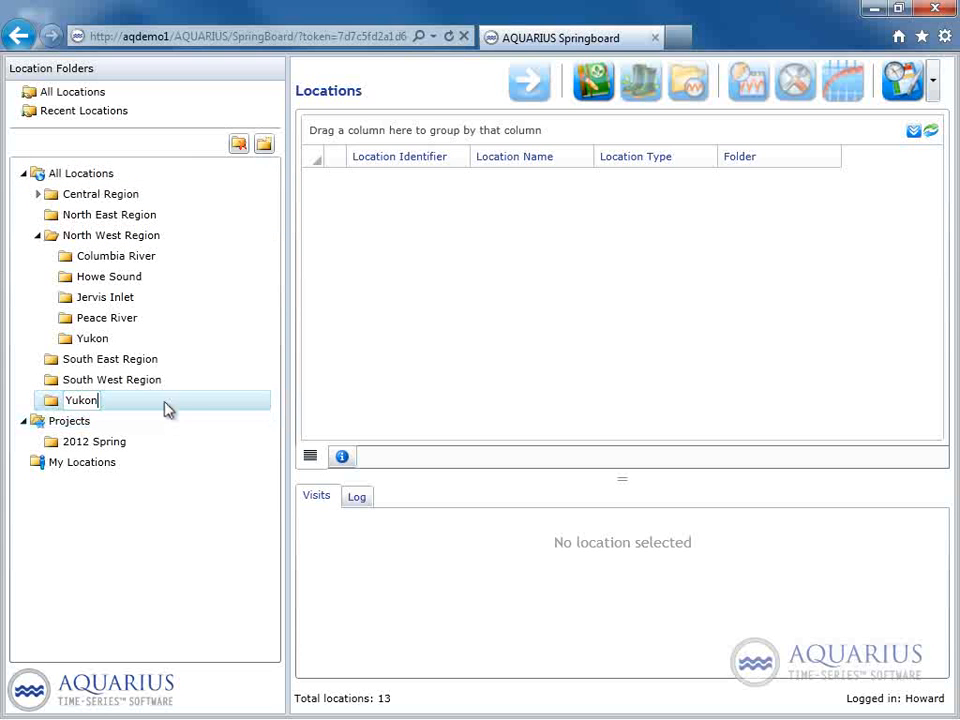
pyautogui.write(' Region')
pyautogui.press('Return')
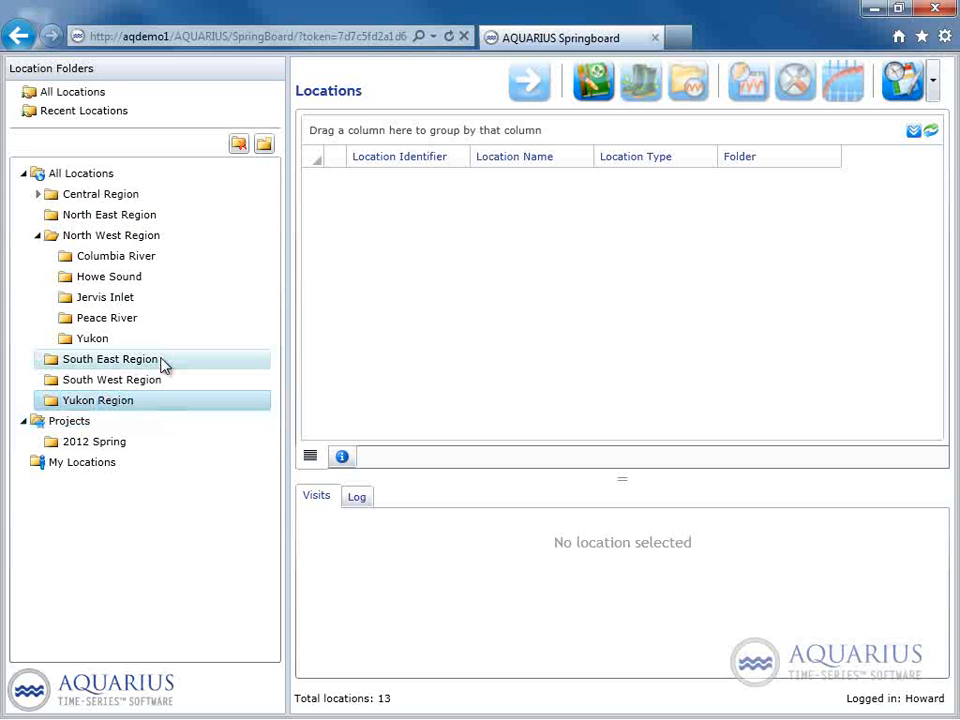
# Show the details of the Yukon Region folder and enter "up north" as its description.
pyautogui.click(92, 402)
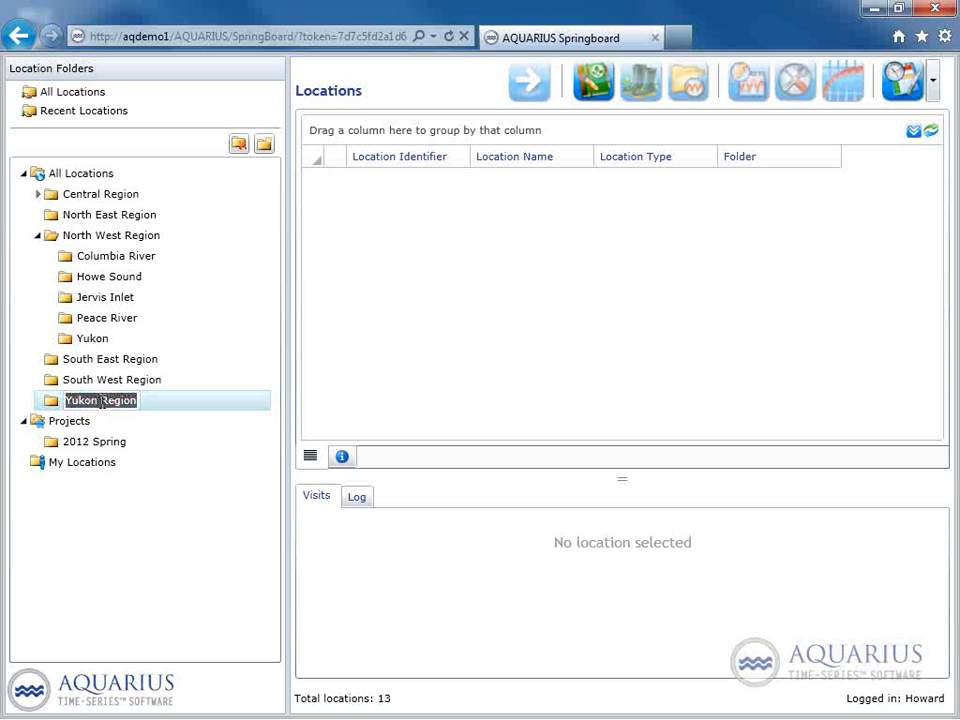
pyautogui.click(341, 456)
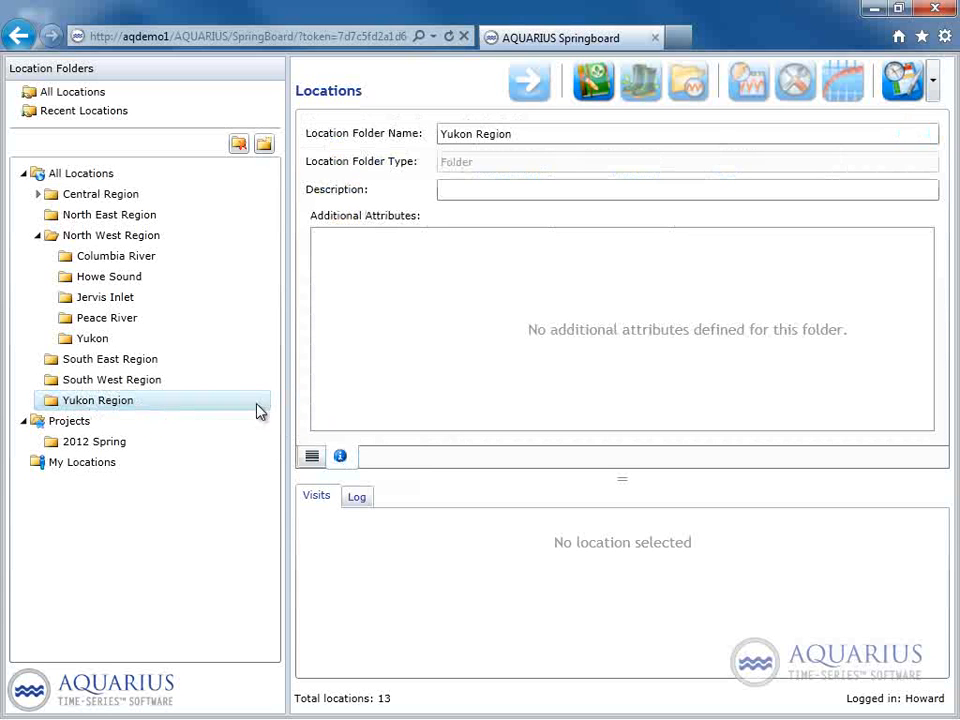
pyautogui.moveTo(548, 131); pyautogui.dragTo(407, 141)
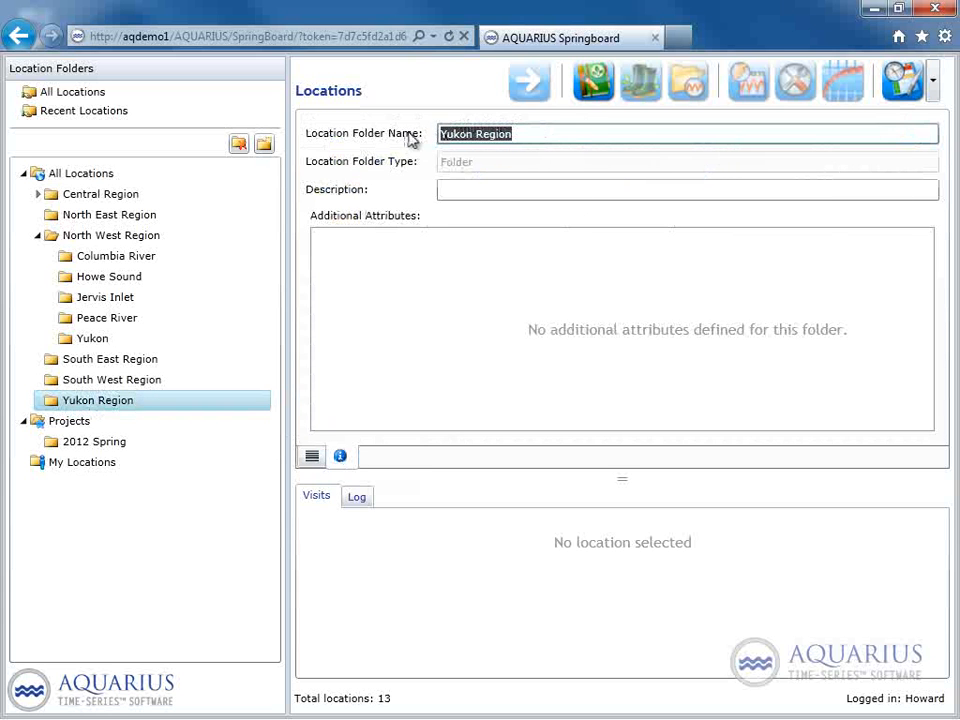
pyautogui.click(486, 189)
pyautogui.write('up north')
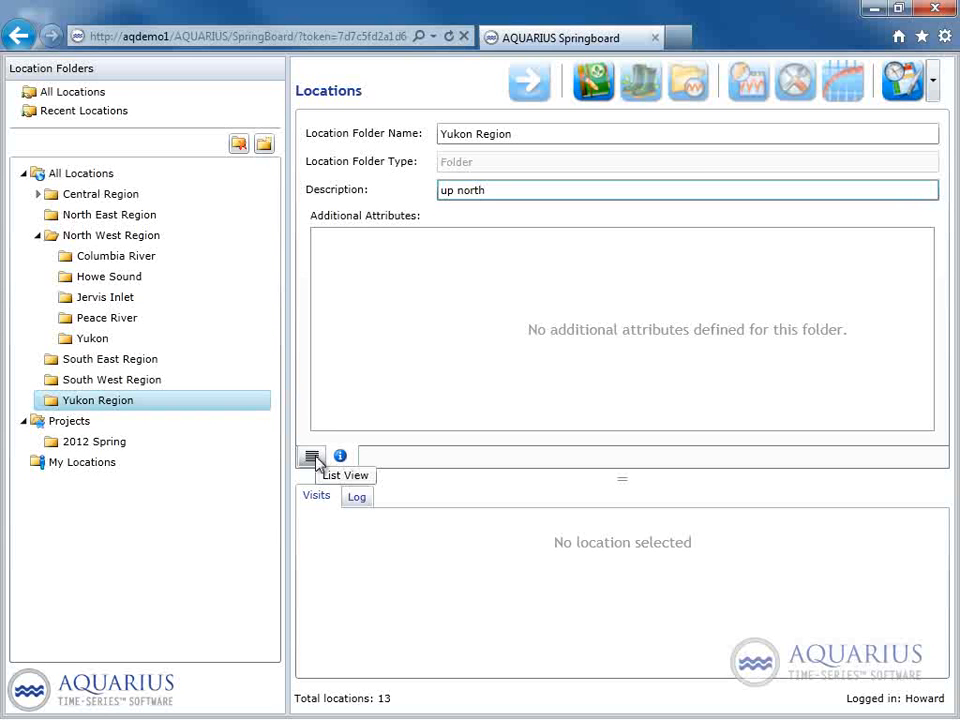
# Create a subfolder named Old Crow inside Yukon Region and show its locations as a list.
pyautogui.click(94, 400)
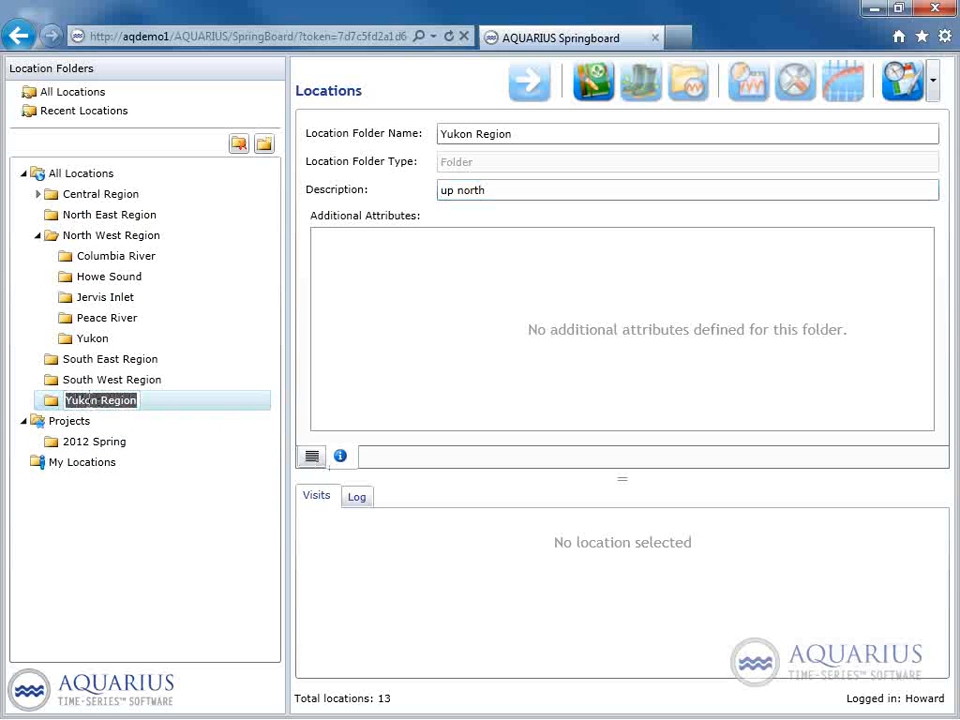
pyautogui.rightClick(90, 399)
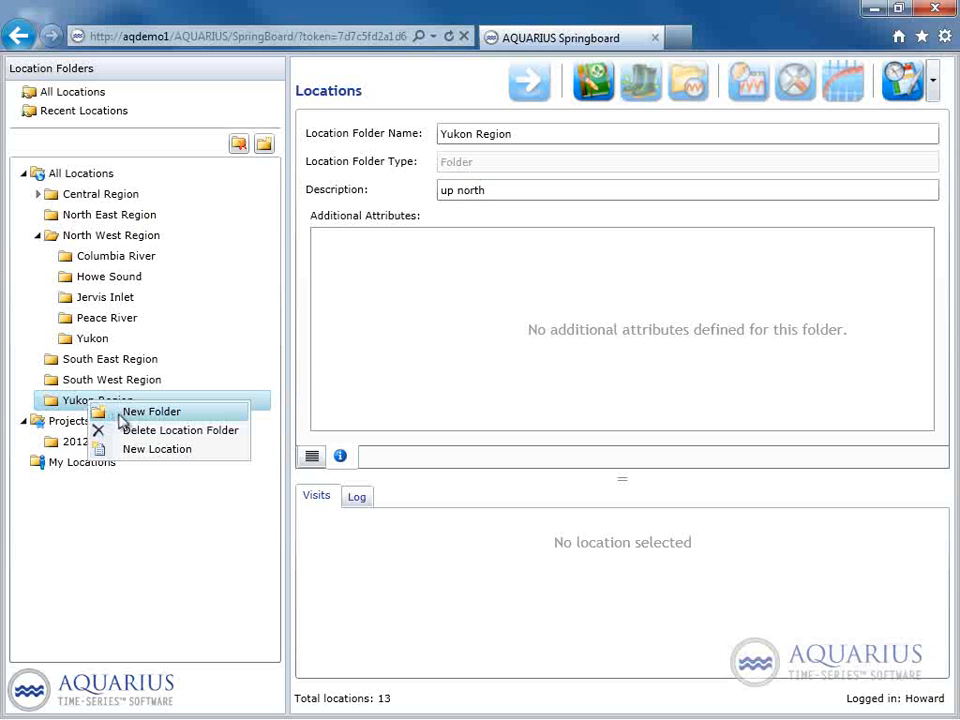
pyautogui.click(120, 418)
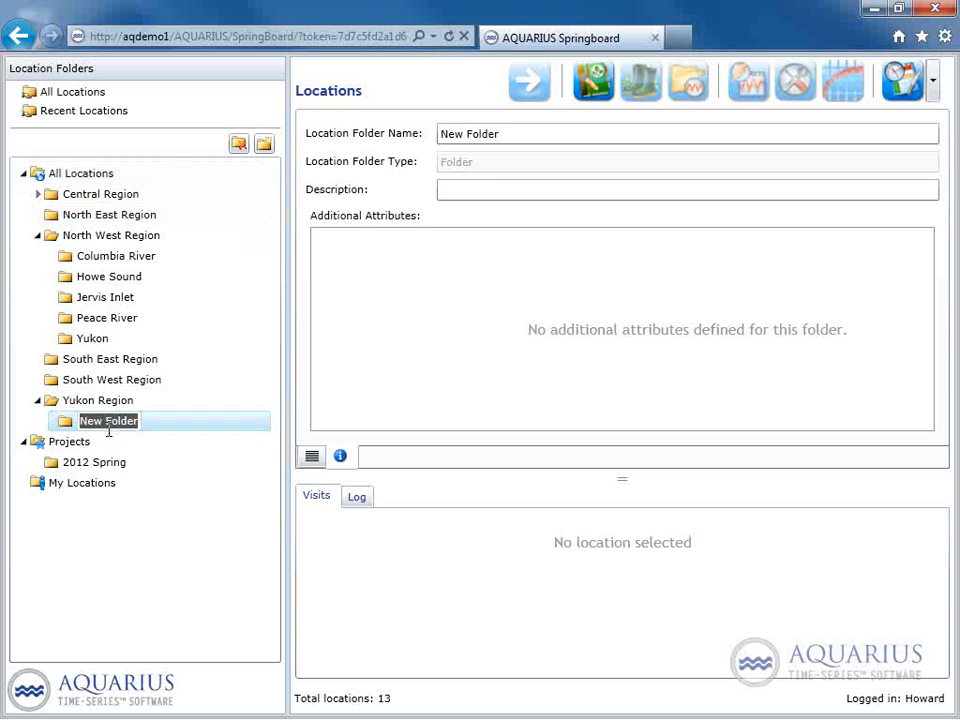
pyautogui.write('Old Crow')
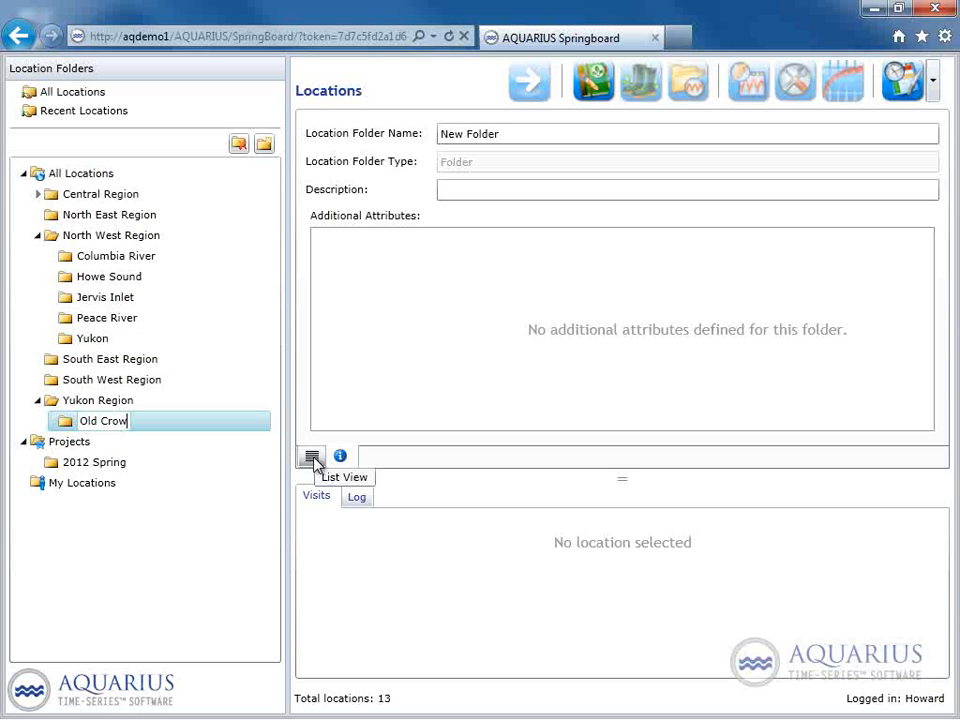
pyautogui.press('Return')
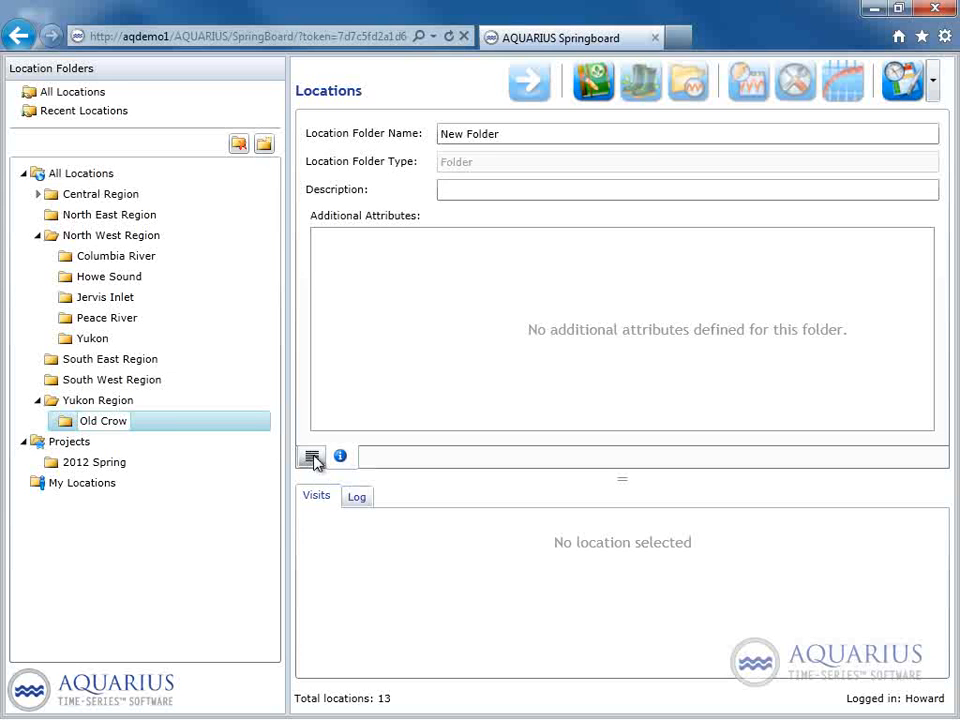
pyautogui.click(312, 457)
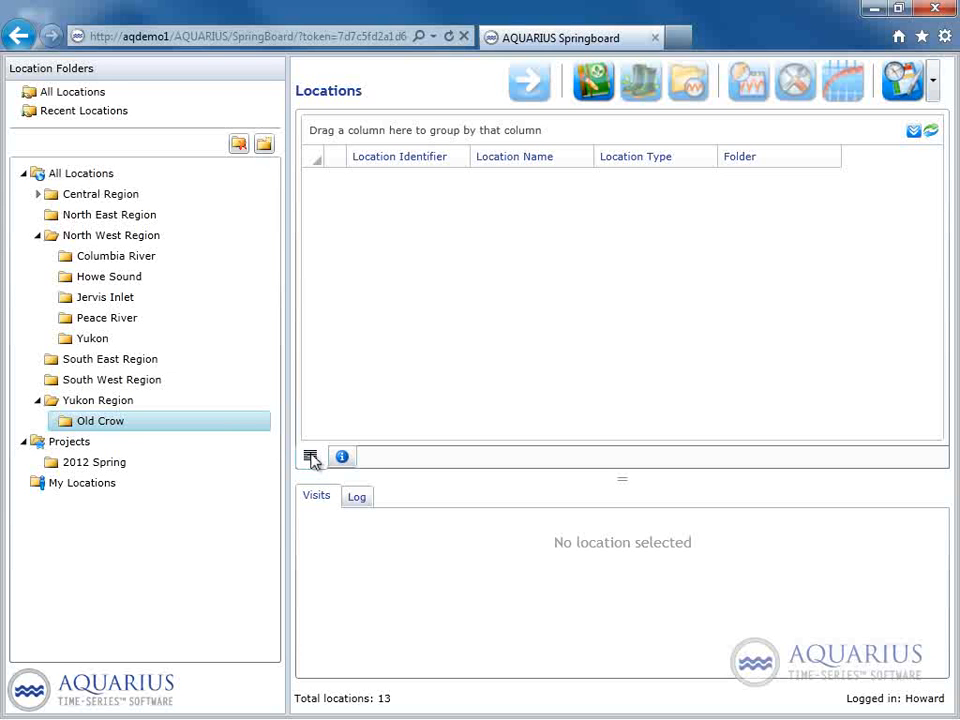
pyautogui.click(90, 424)
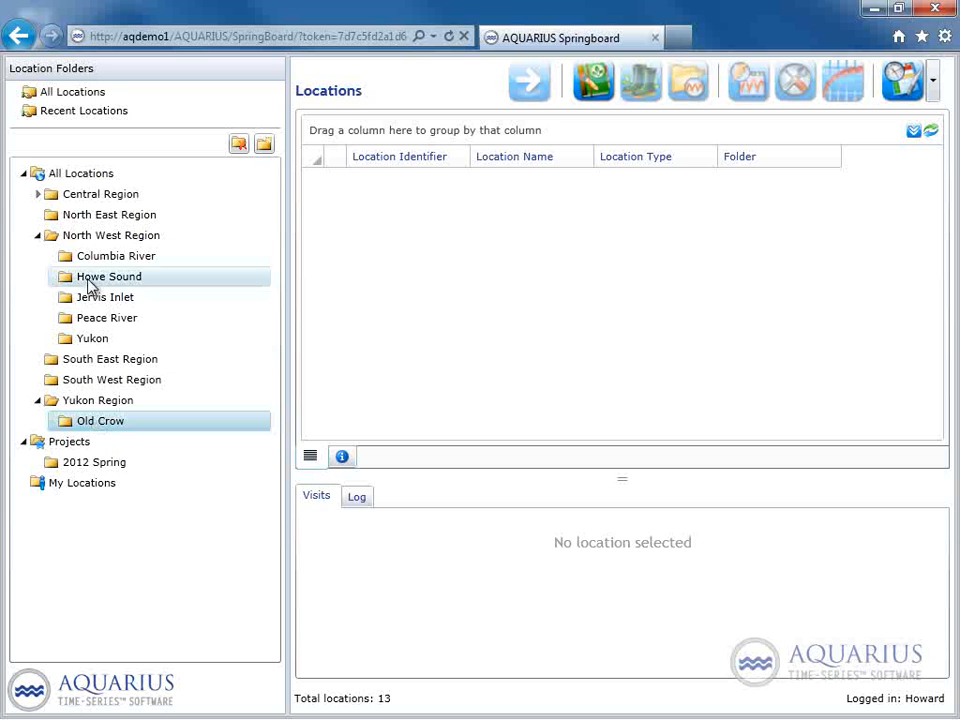
# Move the Elaho River location from the All Locations list into the Old Crow folder.
pyautogui.click(80, 176)
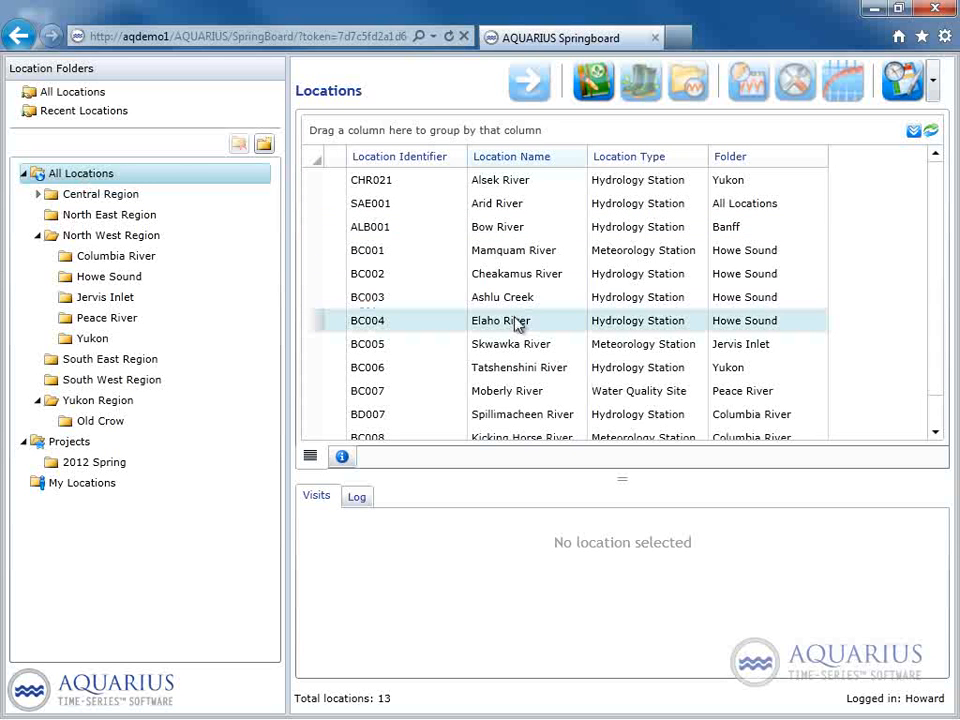
pyautogui.click(500, 327)
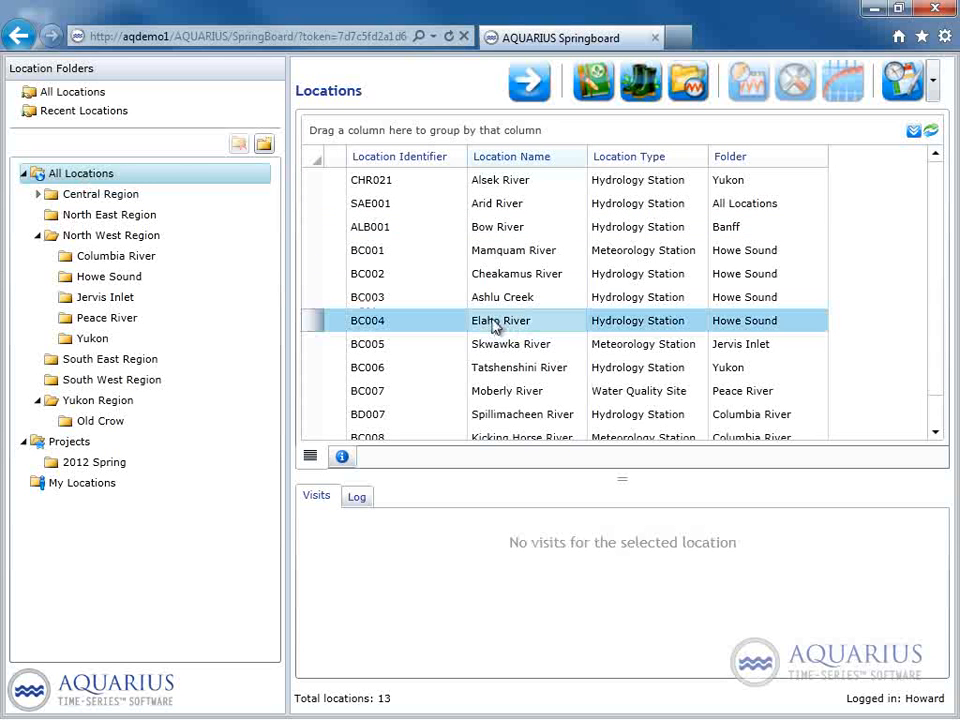
pyautogui.moveTo(493, 329); pyautogui.dragTo(101, 423)
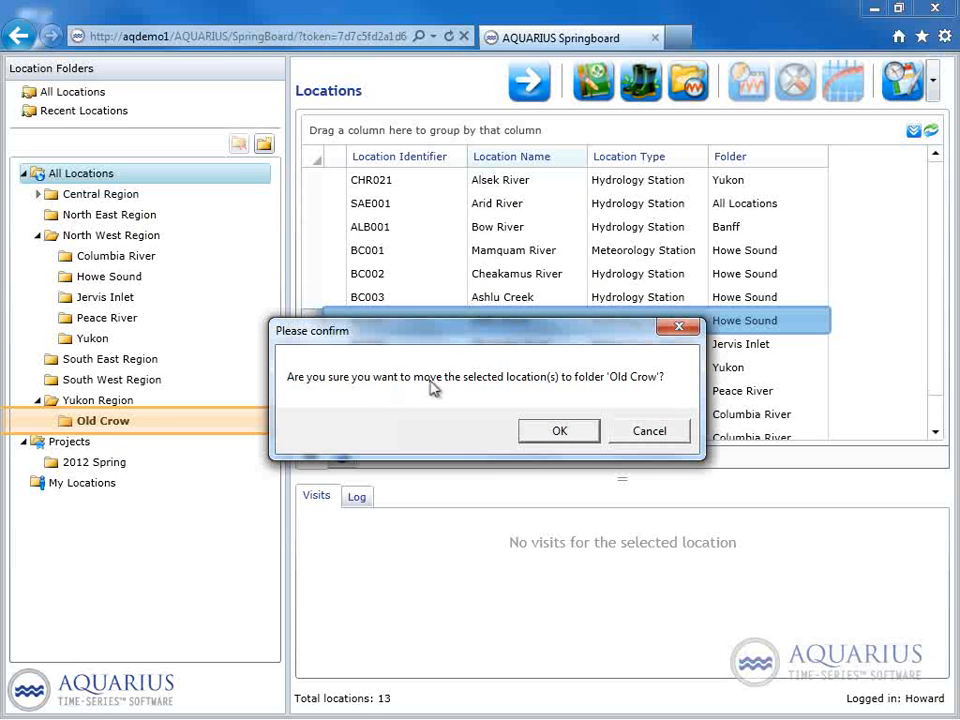
pyautogui.click(551, 438)
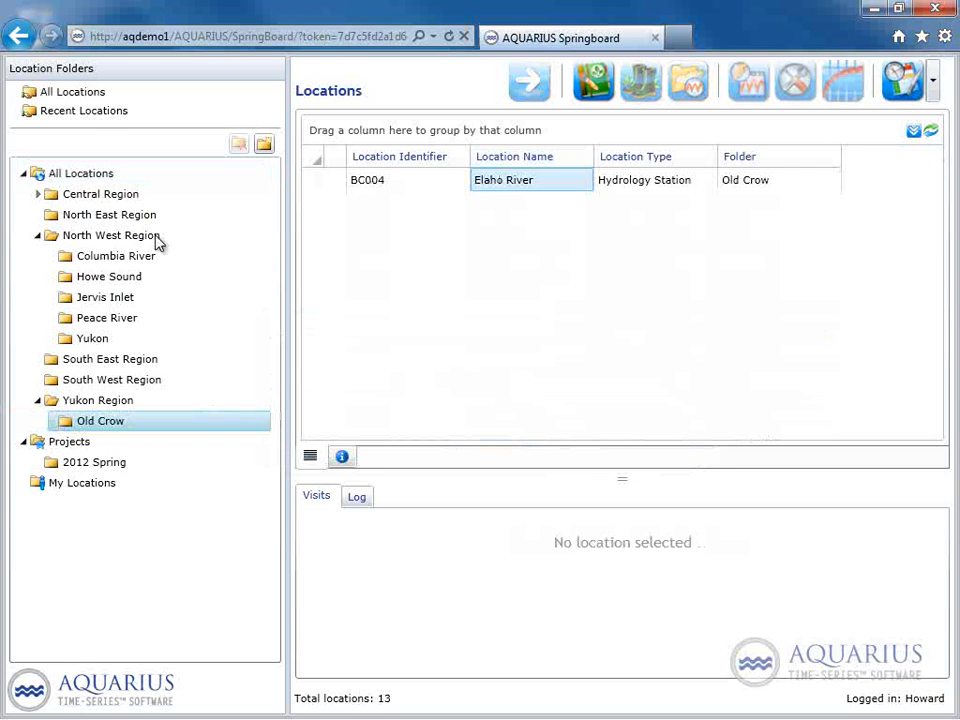
# Move the Bow River location from the All Locations list into the Old Crow folder.
pyautogui.click(113, 179)
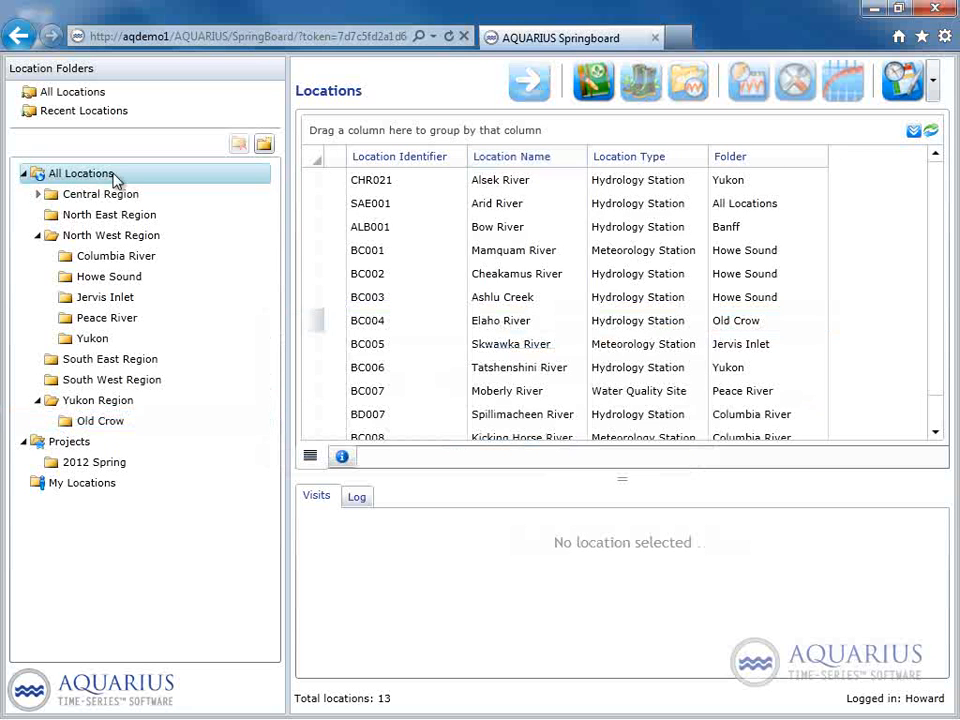
pyautogui.click(516, 237)
pyautogui.moveTo(313, 333); pyautogui.dragTo(100, 425)
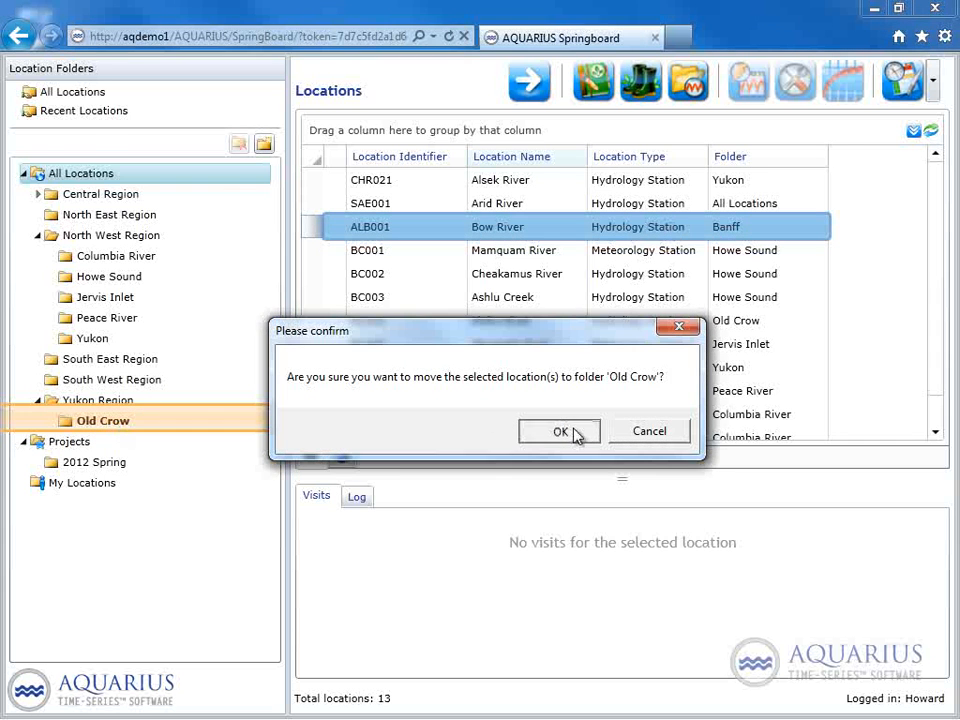
pyautogui.click(561, 432)
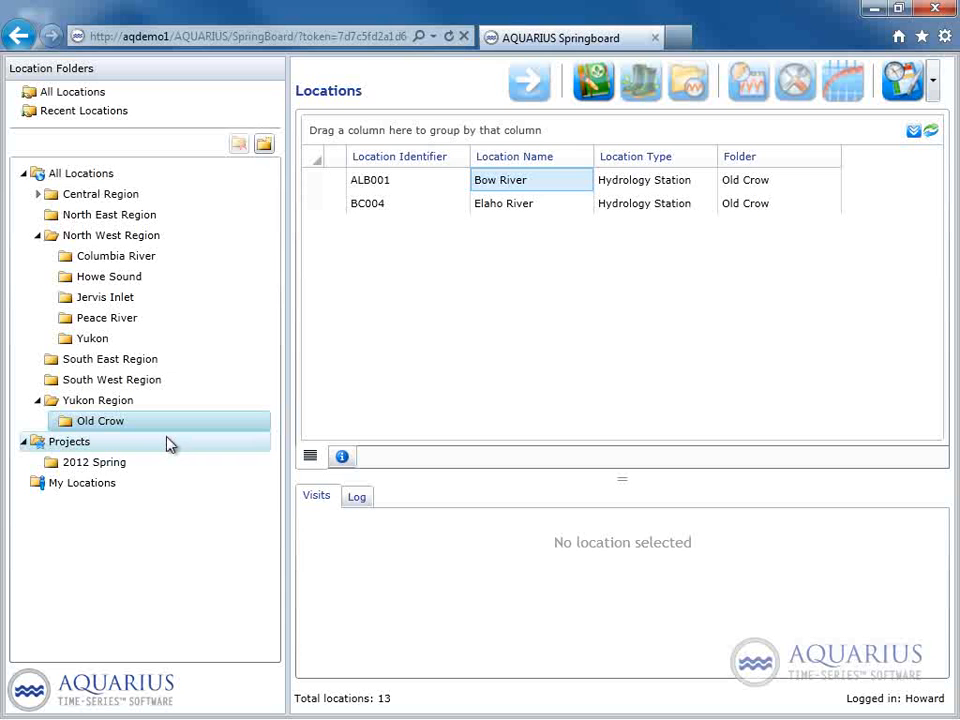
# Create a new project named 2012 Summer under Projects.
pyautogui.click(72, 450)
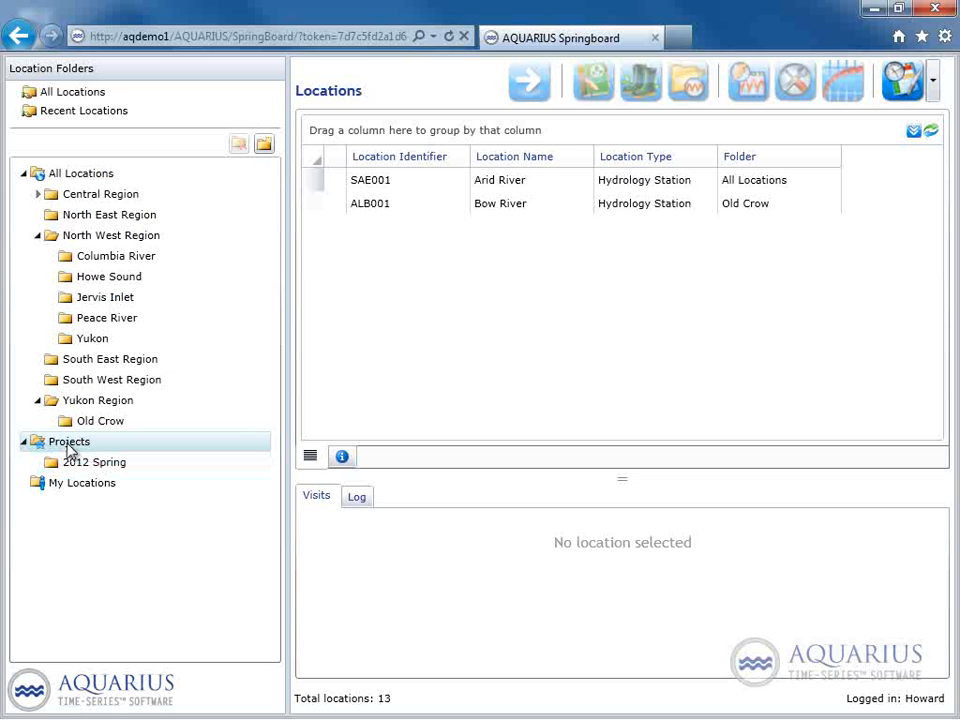
pyautogui.rightClick(70, 447)
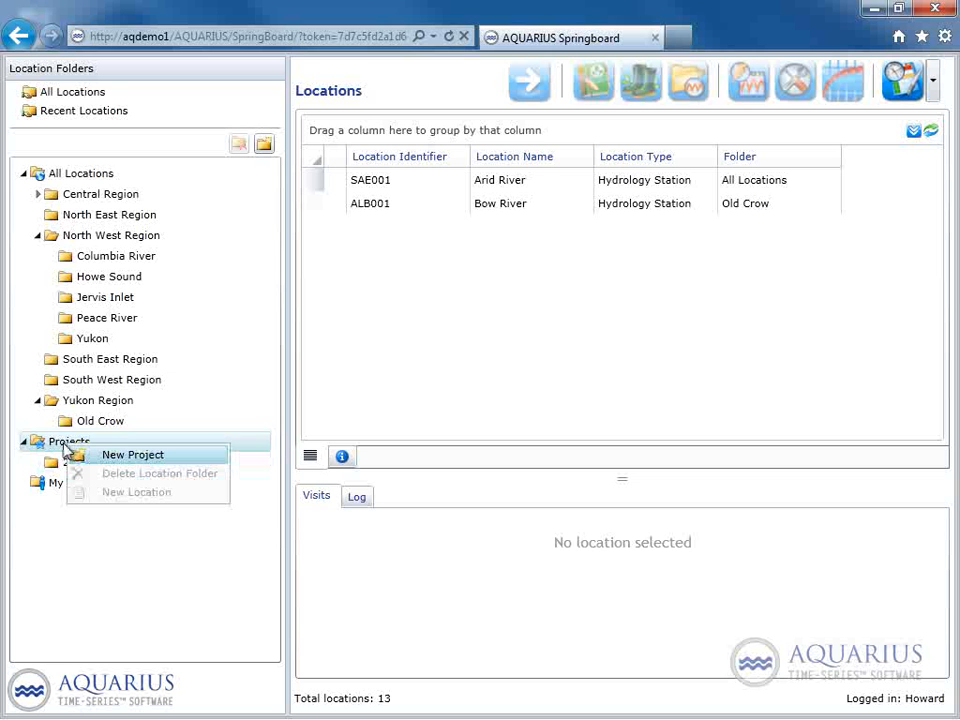
pyautogui.click(83, 456)
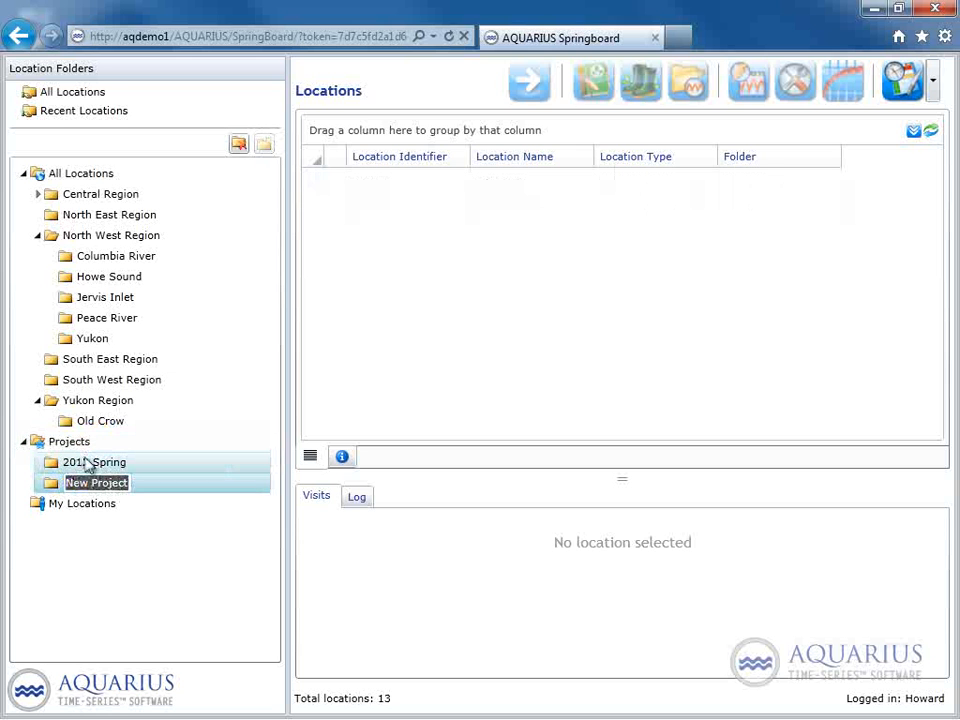
pyautogui.write('2012')
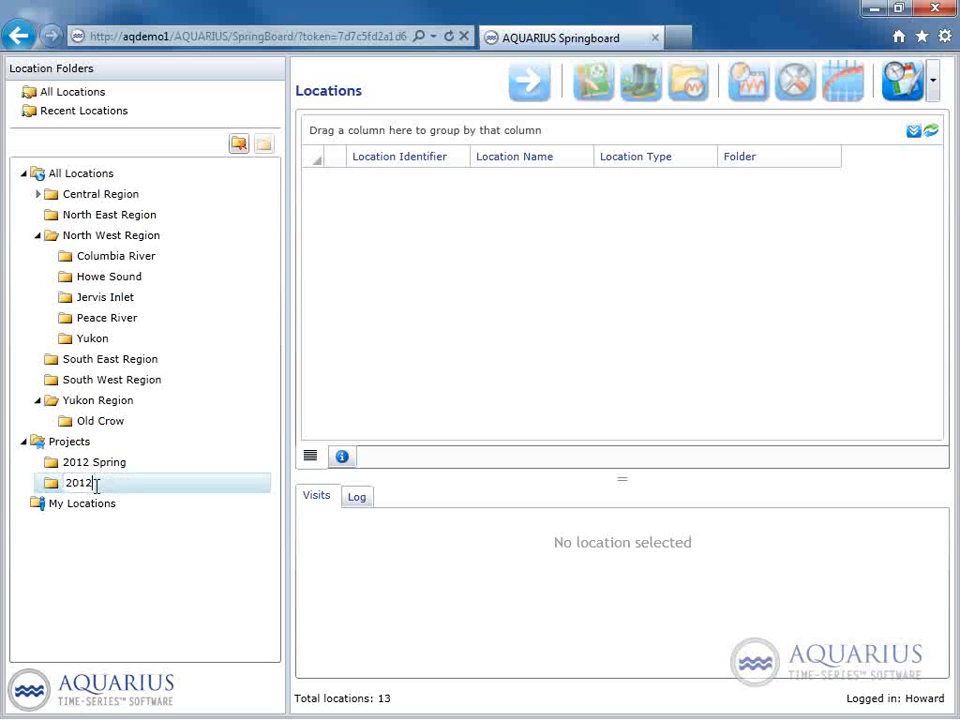
pyautogui.write(' Summer')
pyautogui.press('Return')
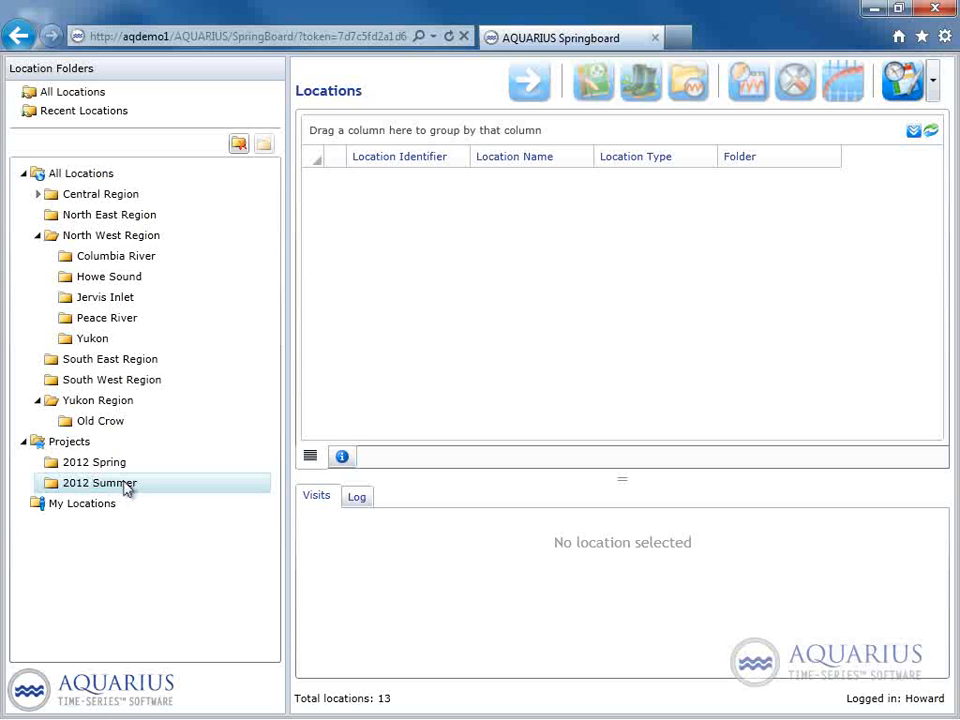
# Add the Mamquam River location from the All Locations list to the 2012 Summer project.
pyautogui.click(97, 179)
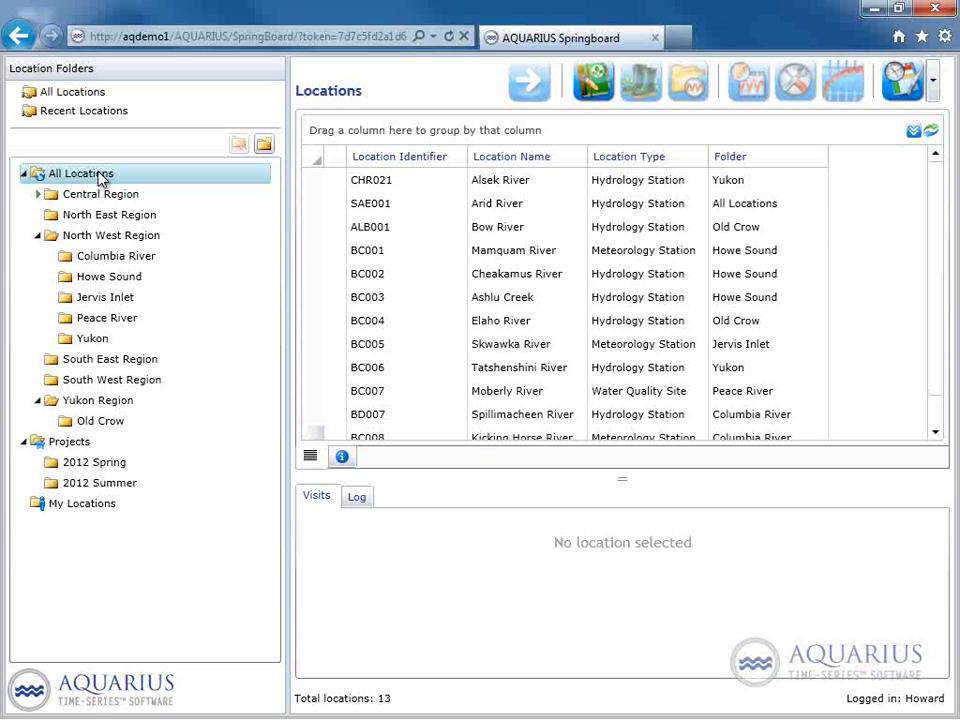
pyautogui.moveTo(480, 255); pyautogui.dragTo(101, 491)
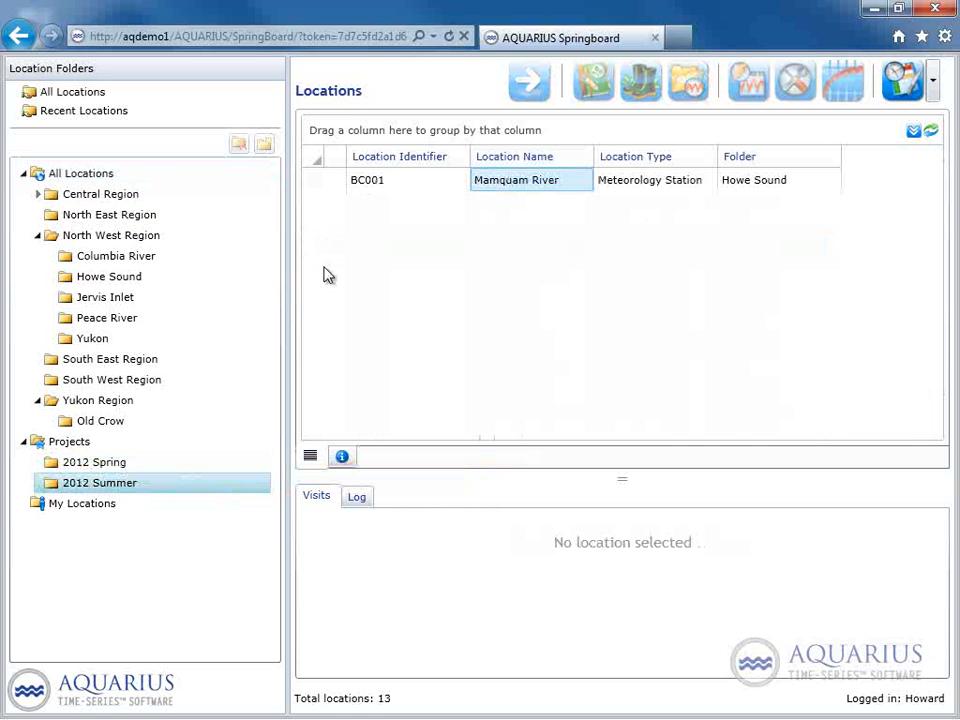
# Add the Bow River, Mamquam River, Cheakamus River, Skwawka River and Moberly River locations together from All Locations to the 2012 Summer project.
pyautogui.click(62, 175)
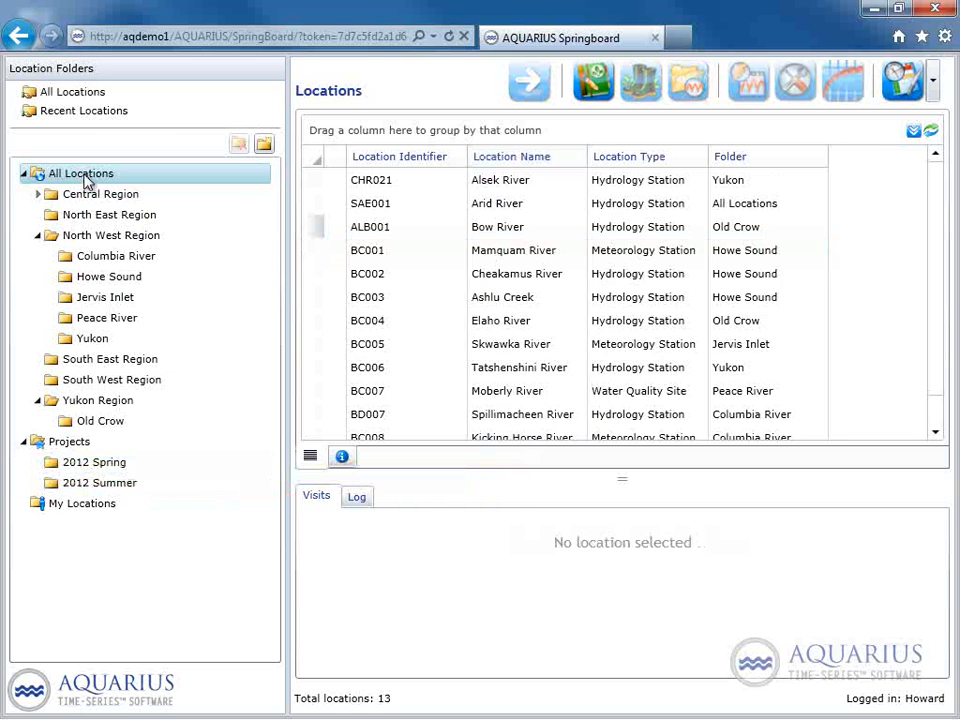
pyautogui.click(433, 236)
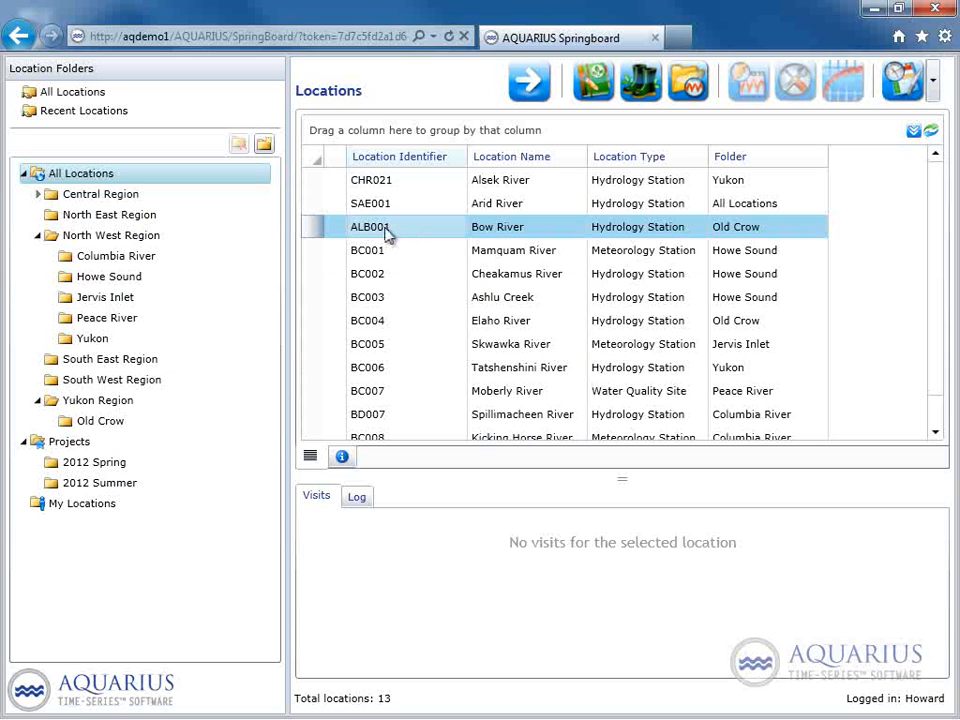
pyautogui.keyDown('shift'); pyautogui.click(390, 281); pyautogui.keyUp('shift')
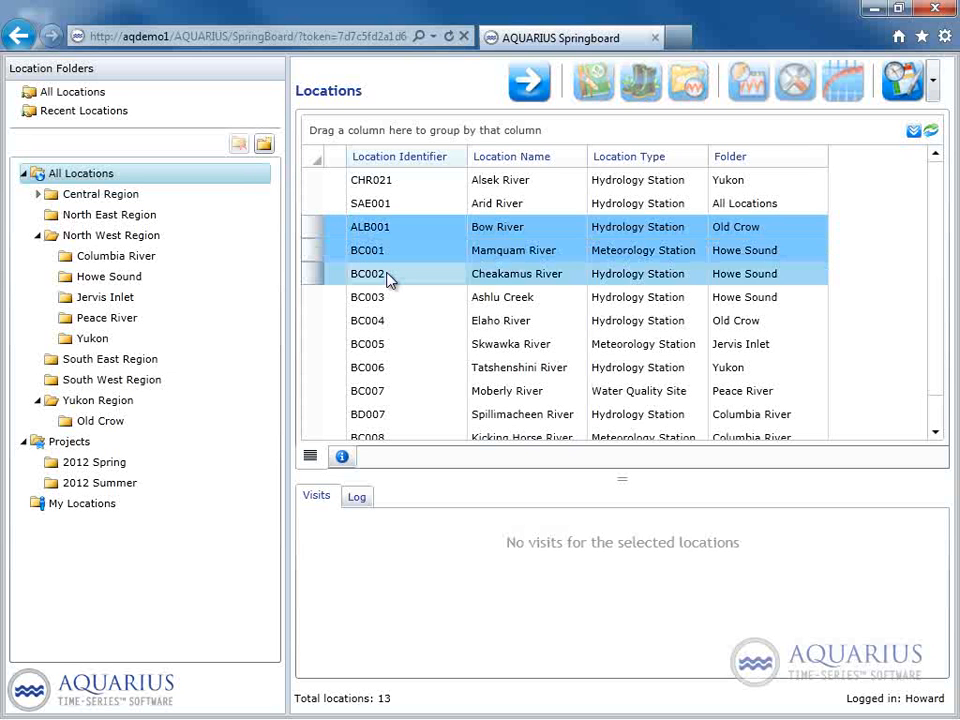
pyautogui.keyDown('ctrl'); pyautogui.click(421, 352); pyautogui.keyUp('ctrl')
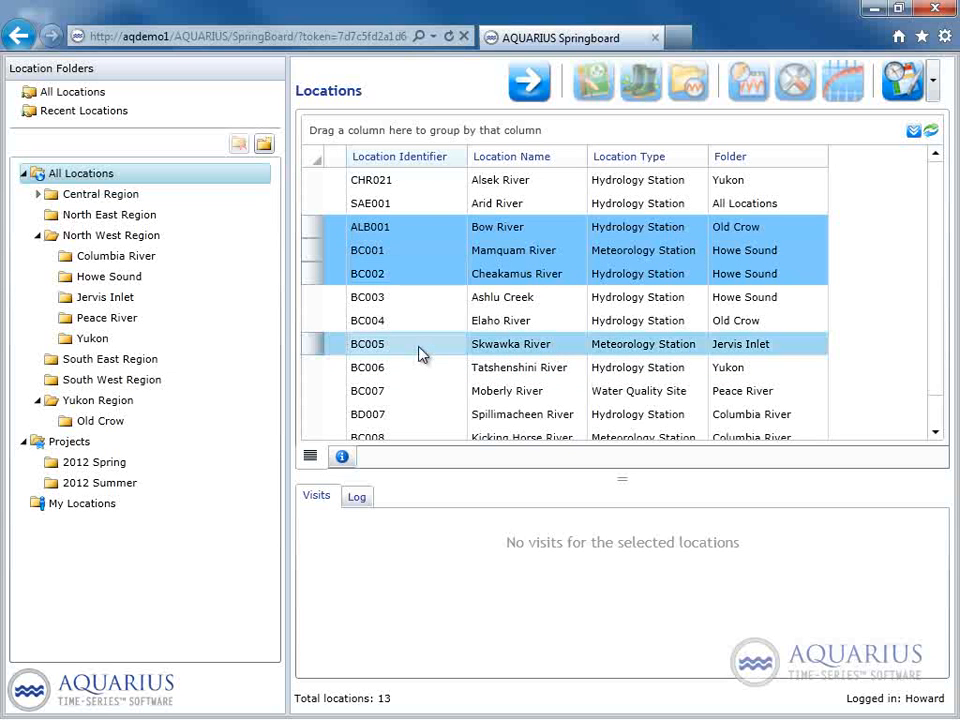
pyautogui.keyDown('ctrl'); pyautogui.click(453, 400); pyautogui.keyUp('ctrl')
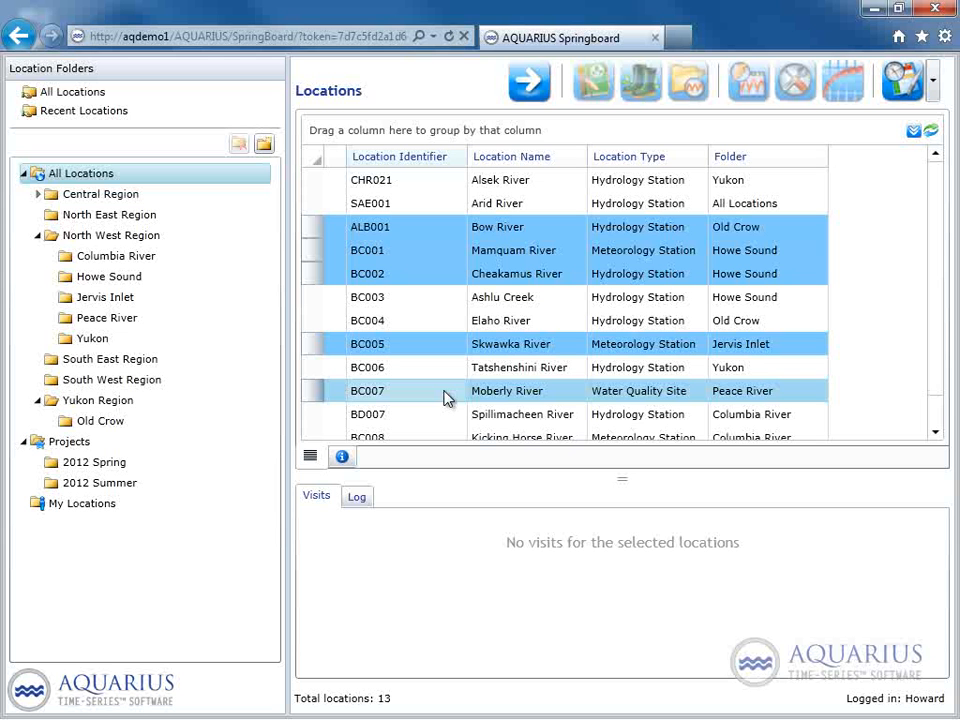
pyautogui.moveTo(444, 396); pyautogui.dragTo(120, 487)
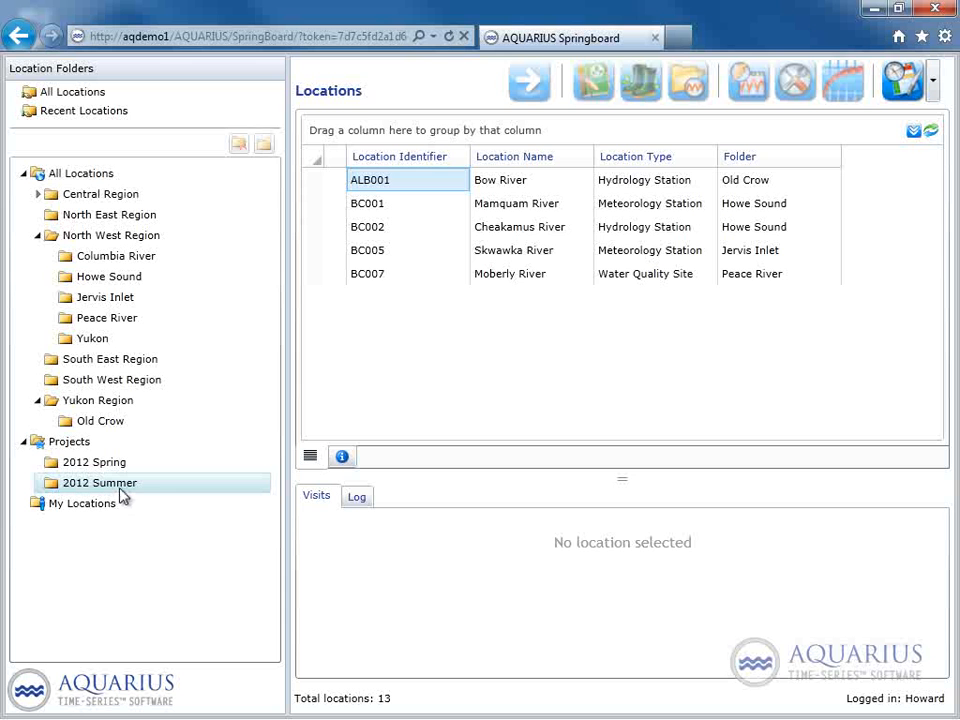
# Remove the Cheakamus River, Skwawka River and Moberly River locations from the 2012 Summer project.
pyautogui.click(520, 277)
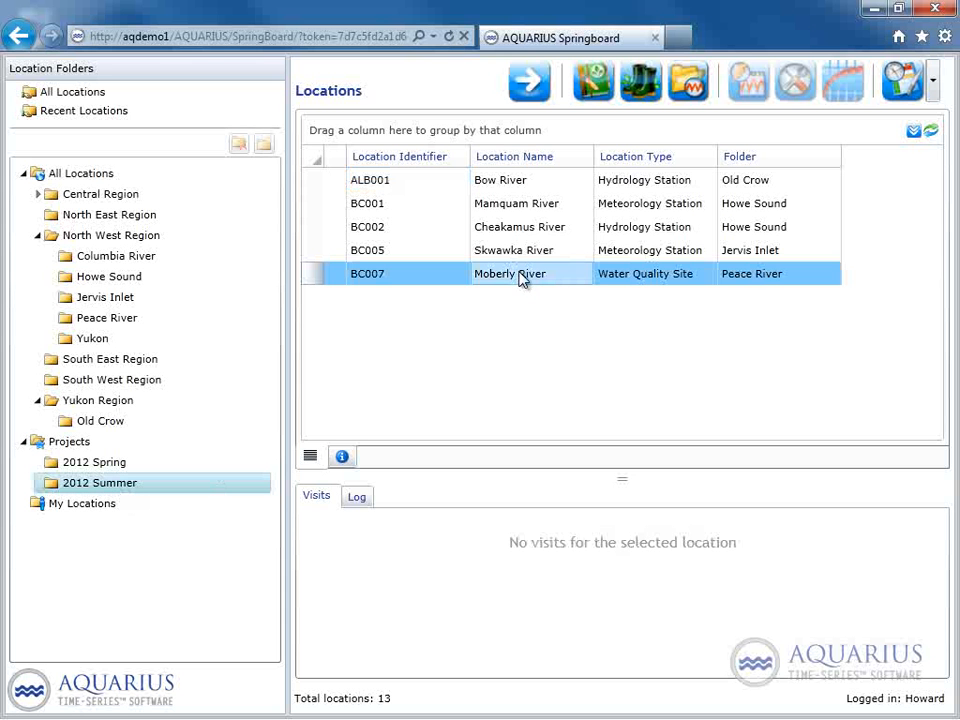
pyautogui.keyDown('shift'); pyautogui.click(517, 230); pyautogui.keyUp('shift')
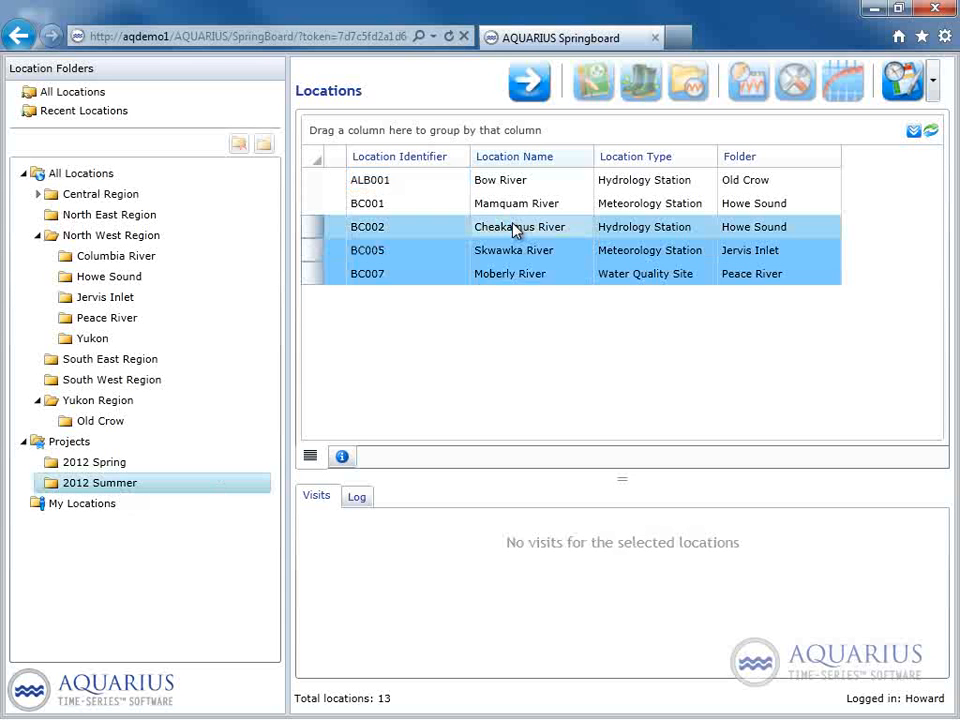
pyautogui.rightClick(515, 230)
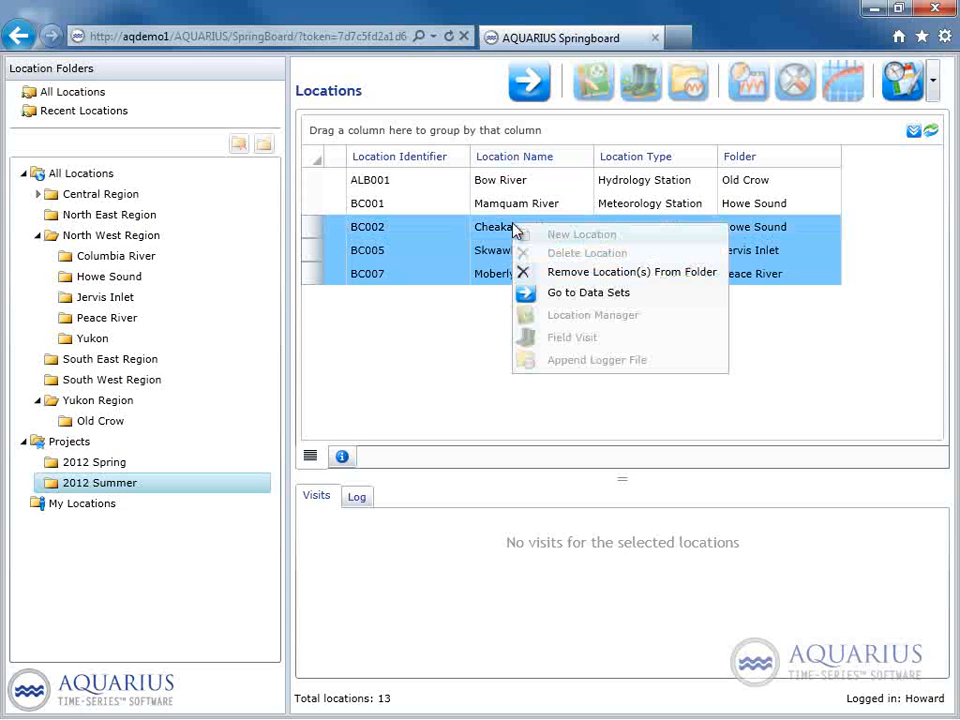
pyautogui.click(556, 272)
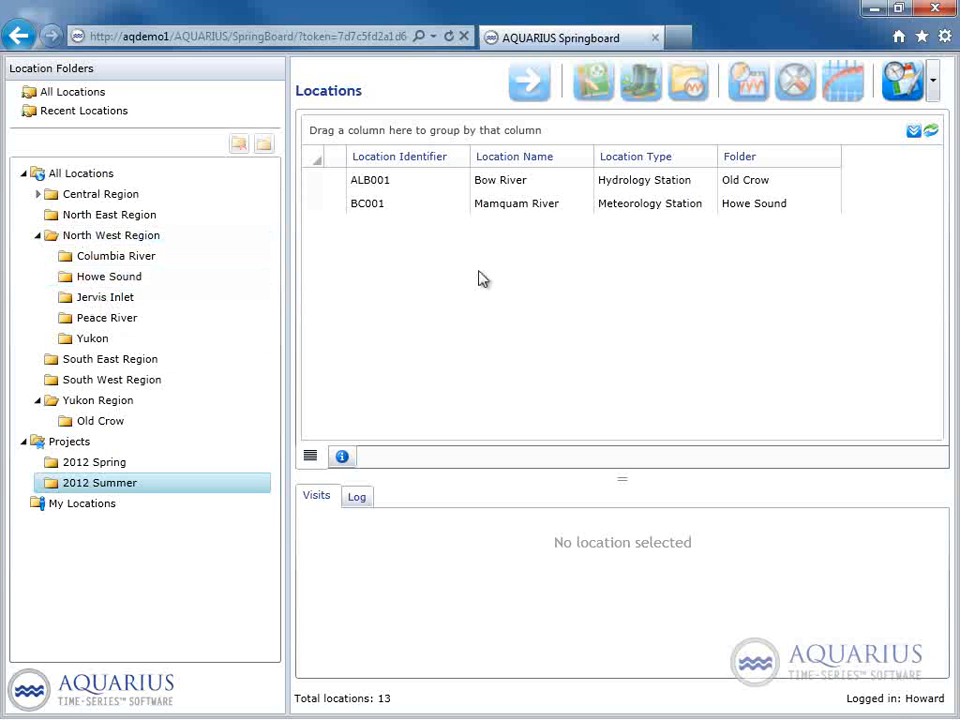
# Remove the Bow River and Mamquam River locations from the 2012 Summer project.
pyautogui.click(130, 487)
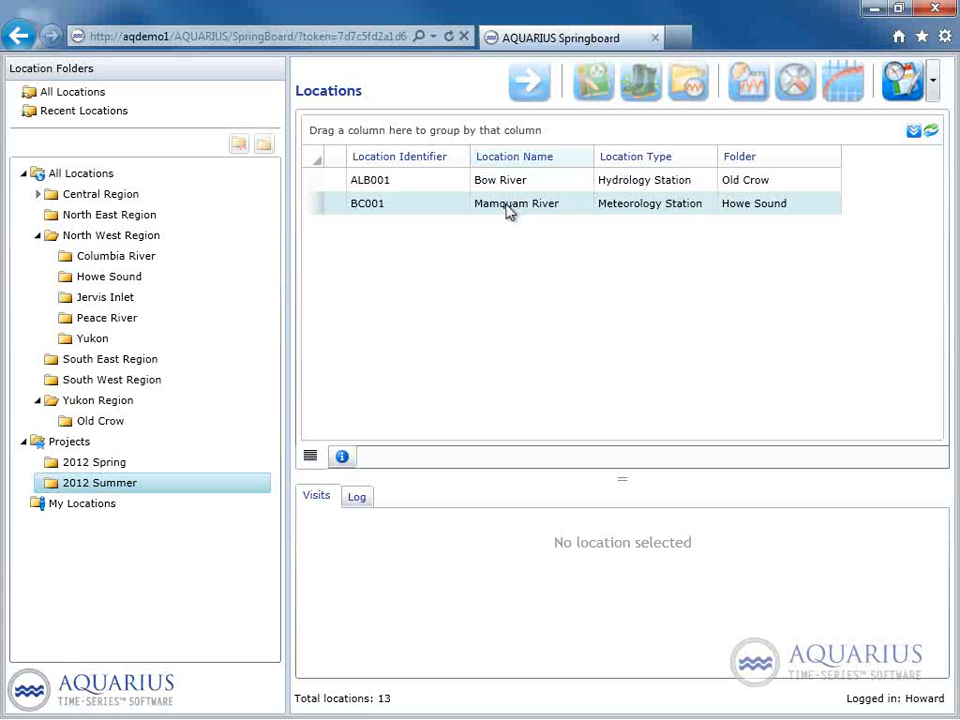
pyautogui.rightClick(91, 489)
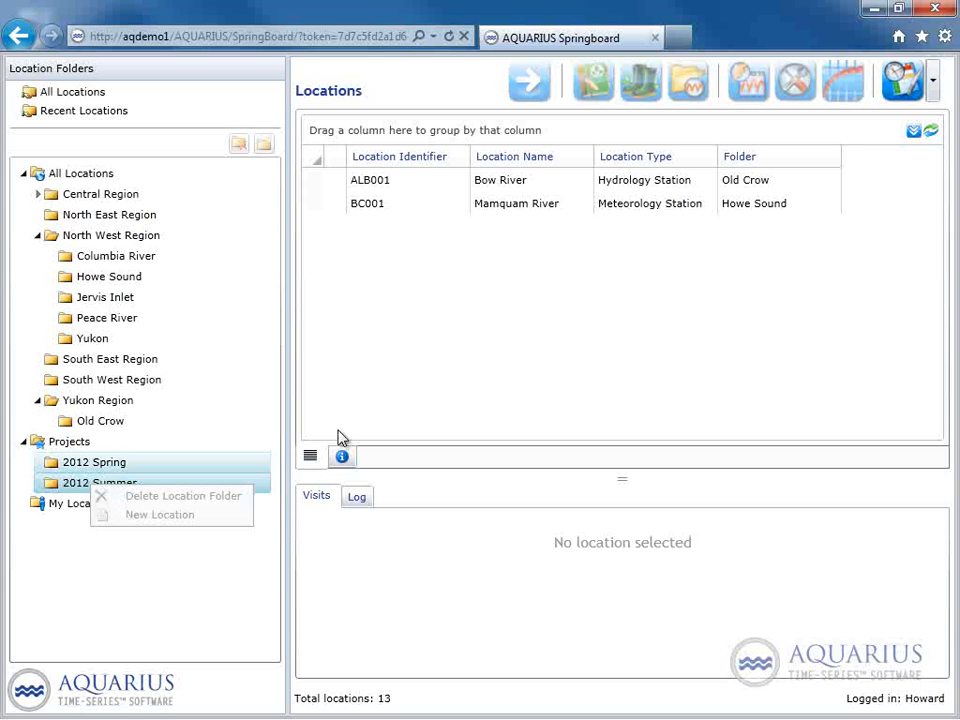
pyautogui.click(461, 185)
pyautogui.keyDown('shift'); pyautogui.click(444, 213); pyautogui.keyUp('shift')
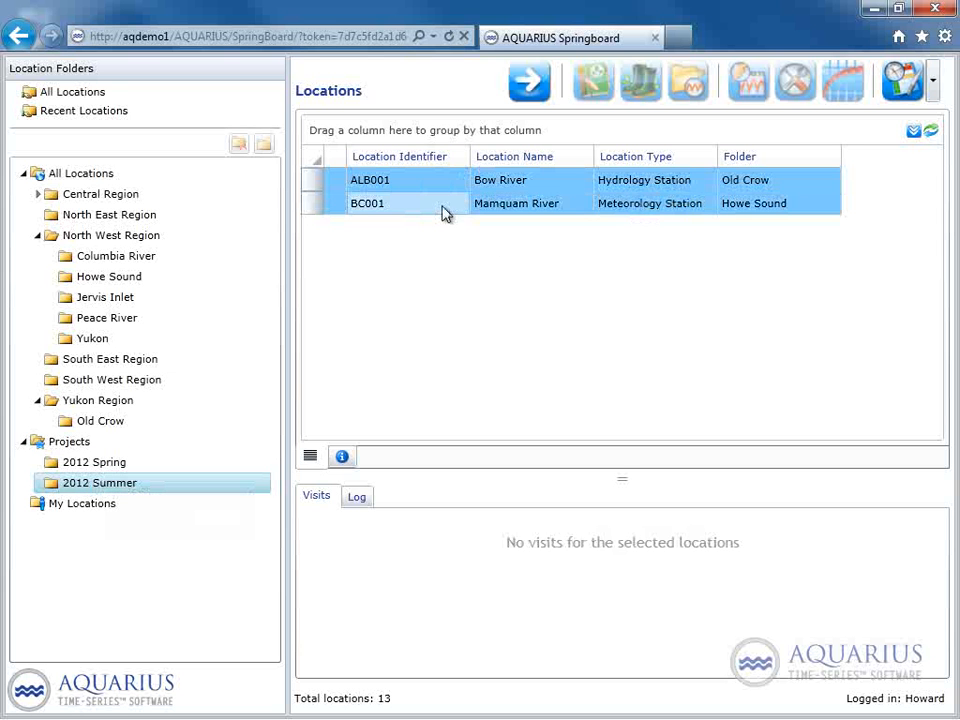
pyautogui.rightClick(444, 213)
pyautogui.click(458, 247)
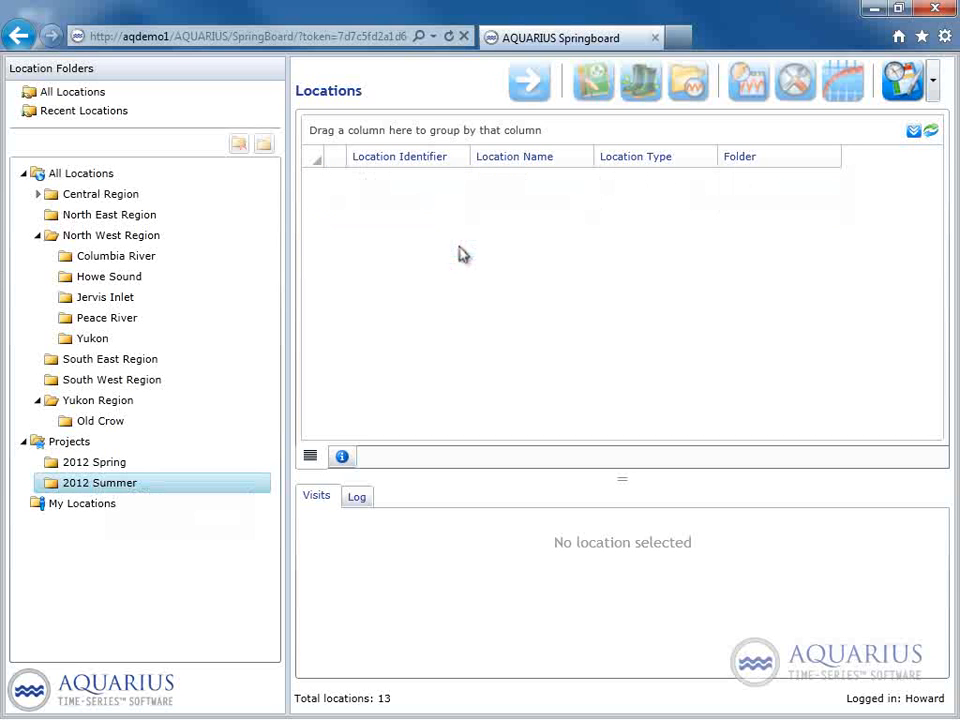
# Delete the empty 2012 Summer folder from Projects and confirm the deletion.
pyautogui.click(105, 464)
pyautogui.click(118, 485)
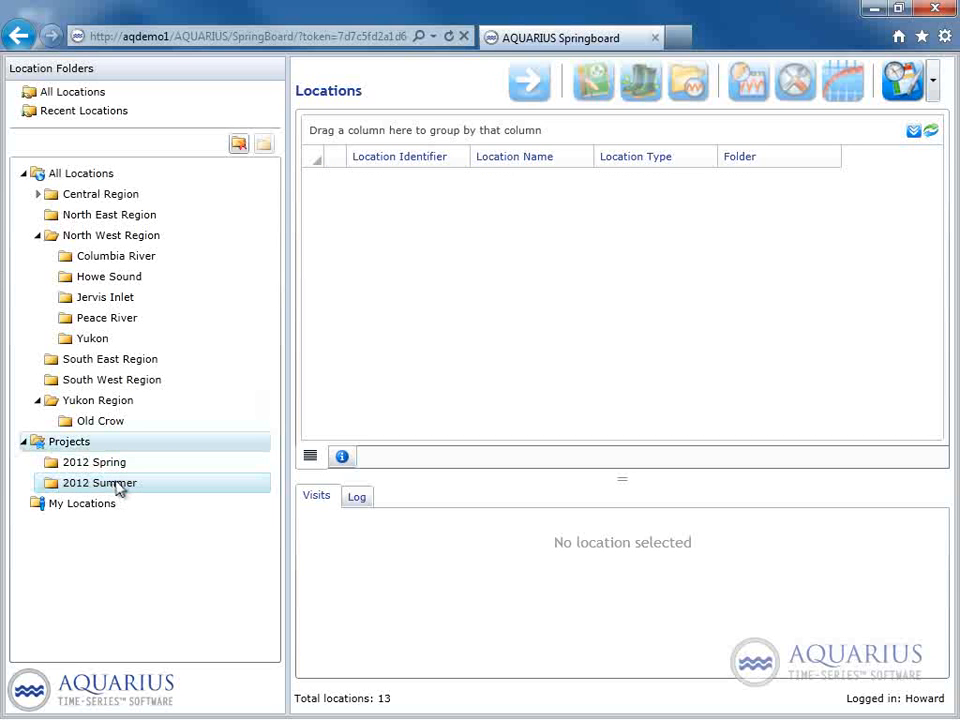
pyautogui.rightClick(118, 487)
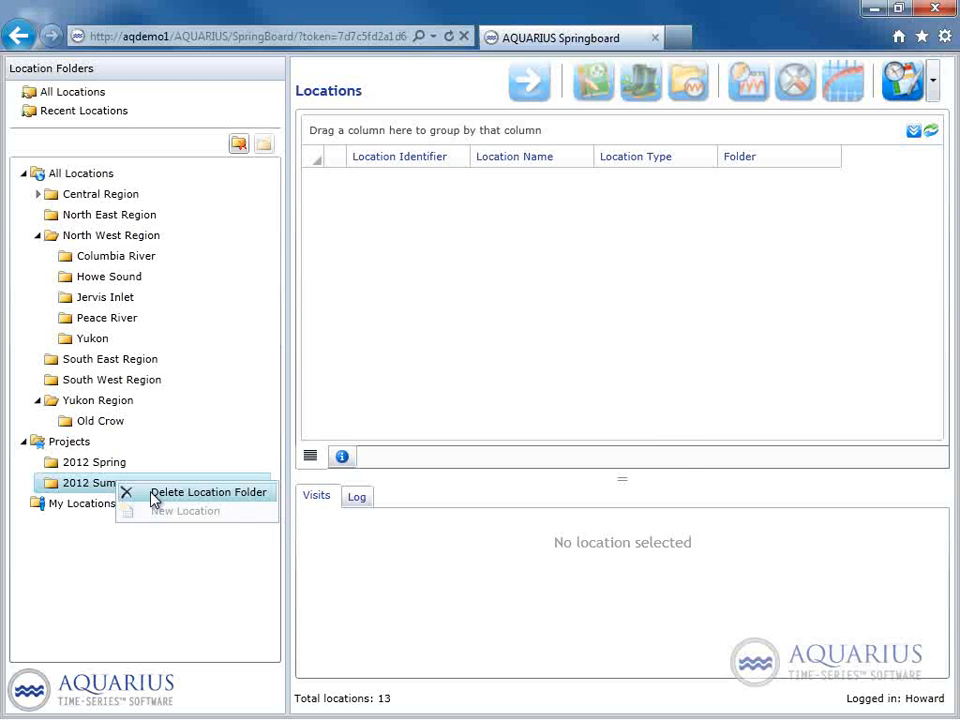
pyautogui.click(155, 496)
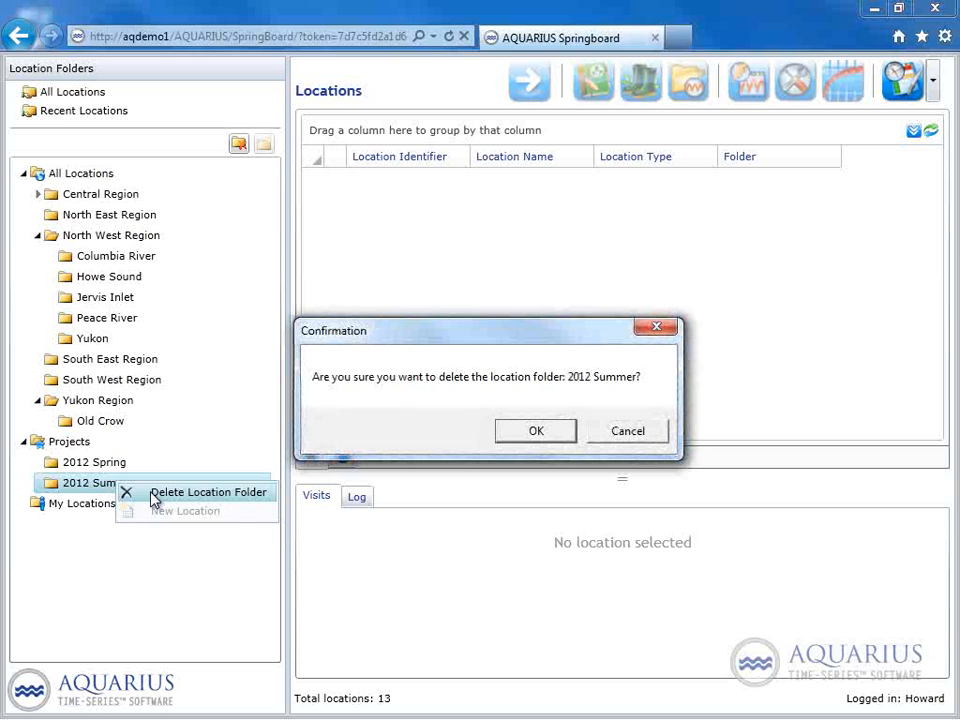
pyautogui.click(519, 438)
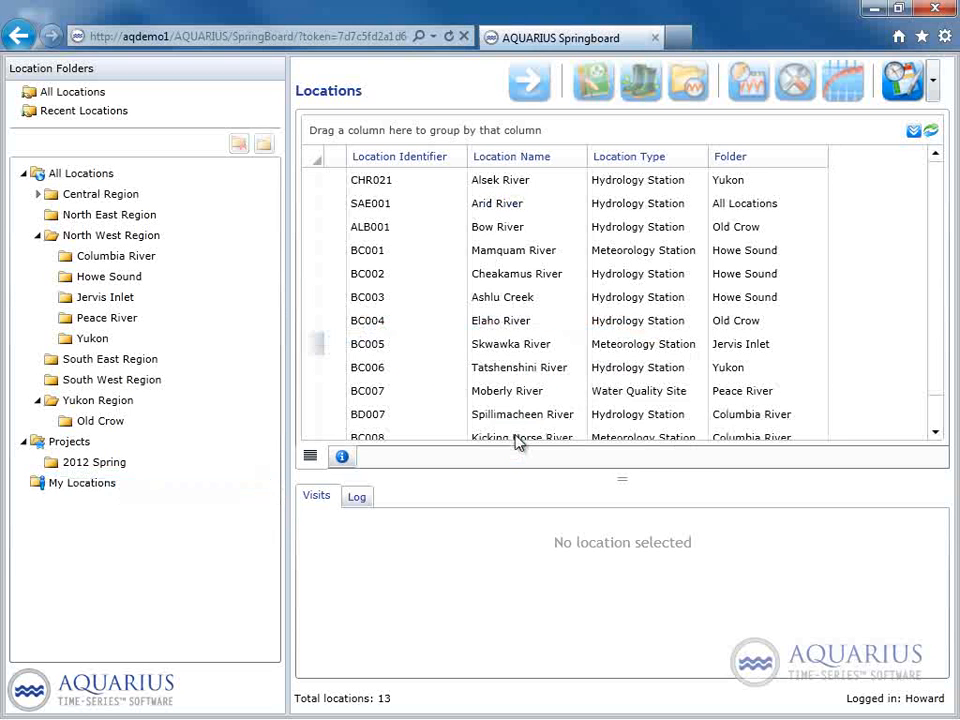